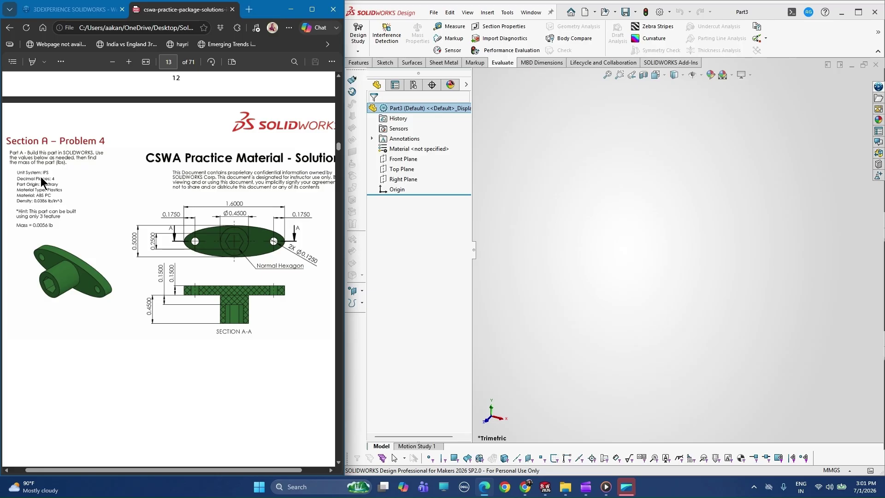
- Set the document's unit system to IPS and its basic length precision to four decimals (.1234)
left_click(845, 471)
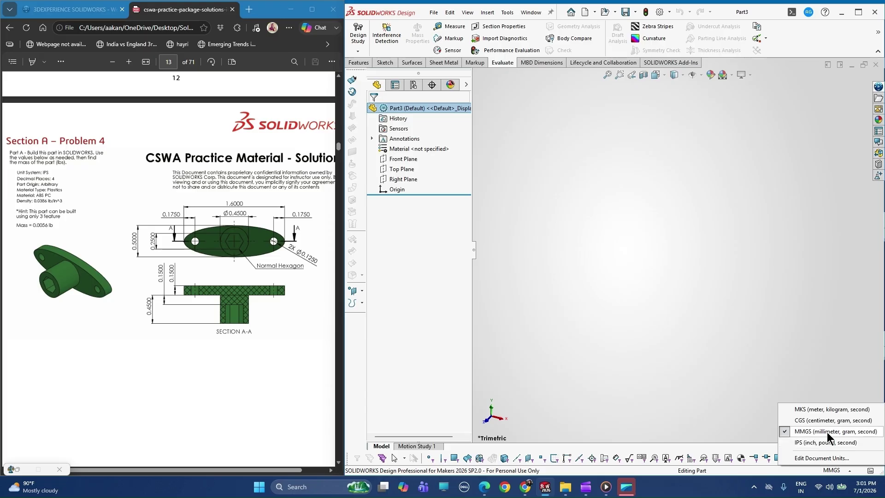
left_click(800, 445)
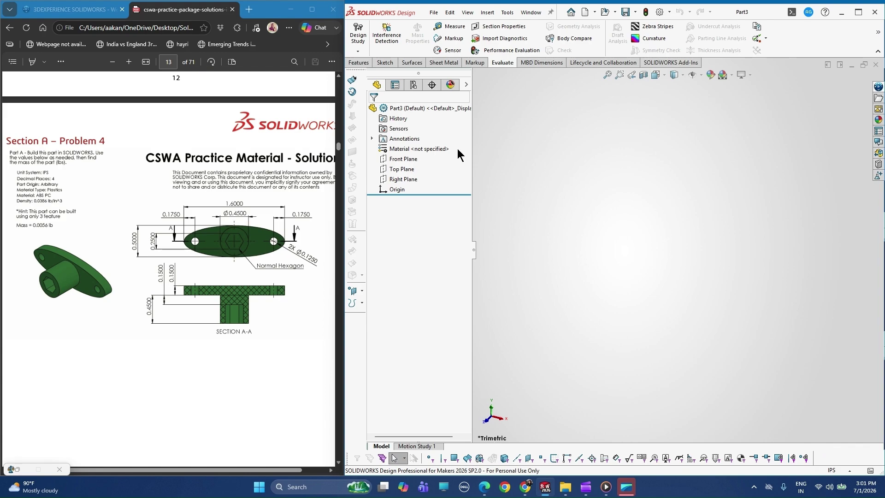
left_click(508, 12)
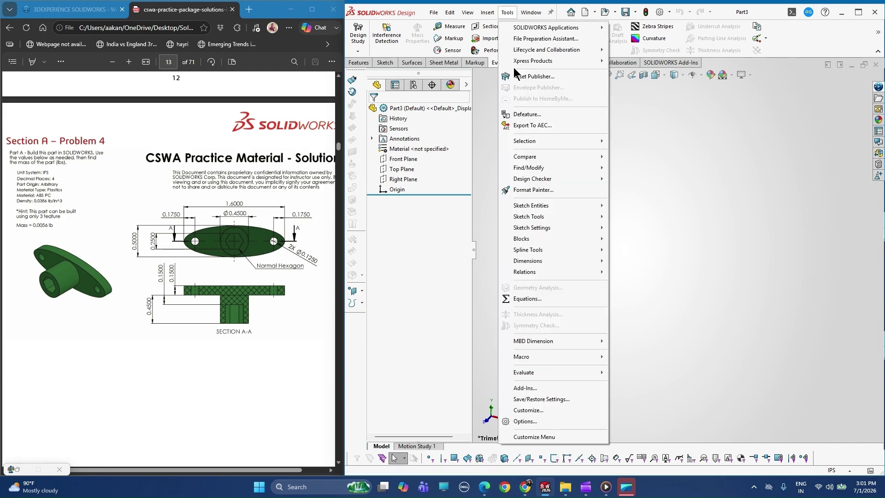
left_click(525, 421)
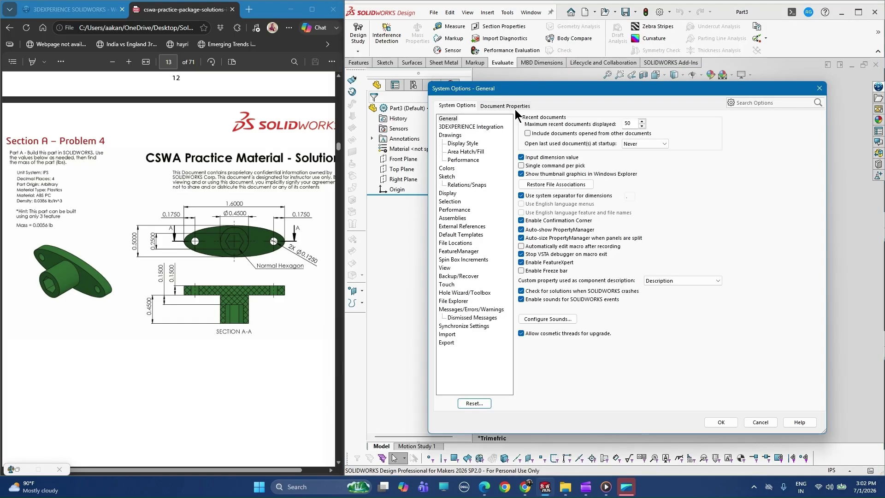
left_click(515, 108)
left_click(445, 185)
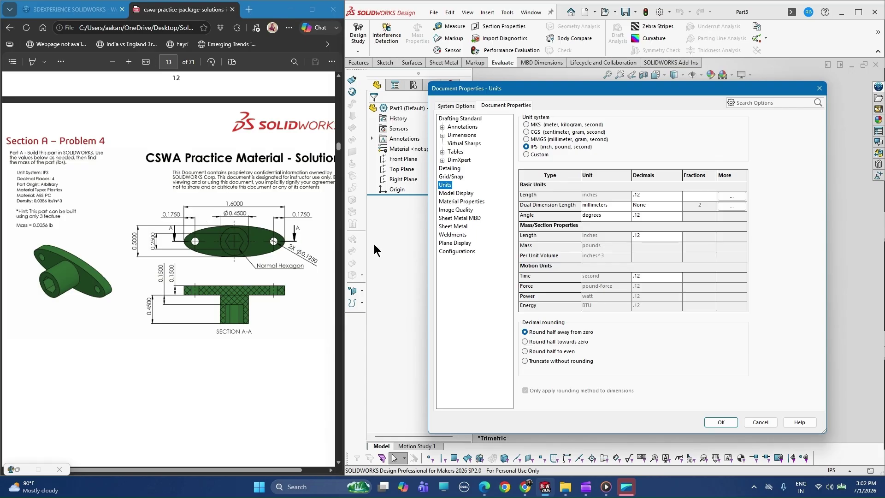
left_click(657, 197)
left_click(678, 196)
left_click(651, 215)
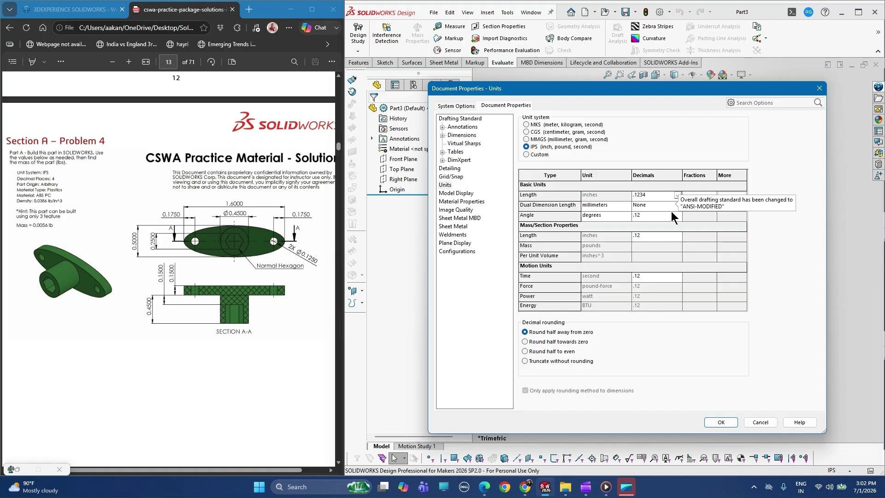
- Set the dual dimension length and angle precision to .1234 and accept the document properties
left_click(671, 208)
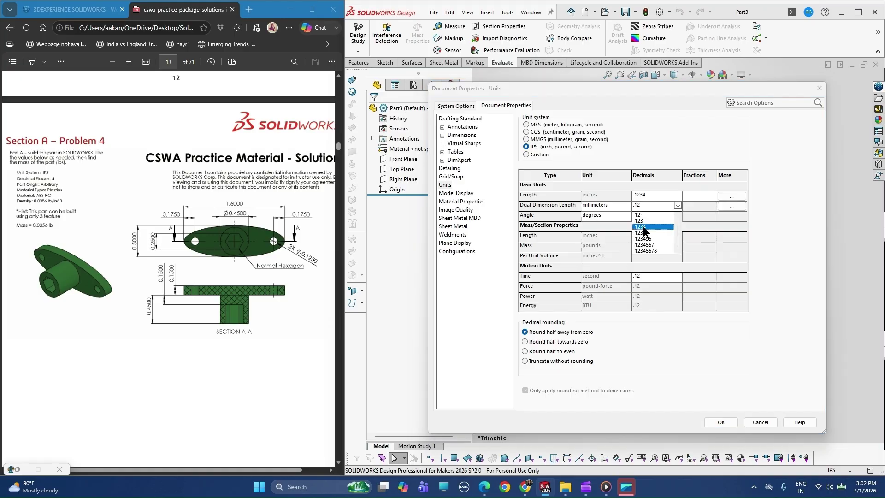
left_click(643, 225)
left_click(671, 214)
left_click(670, 214)
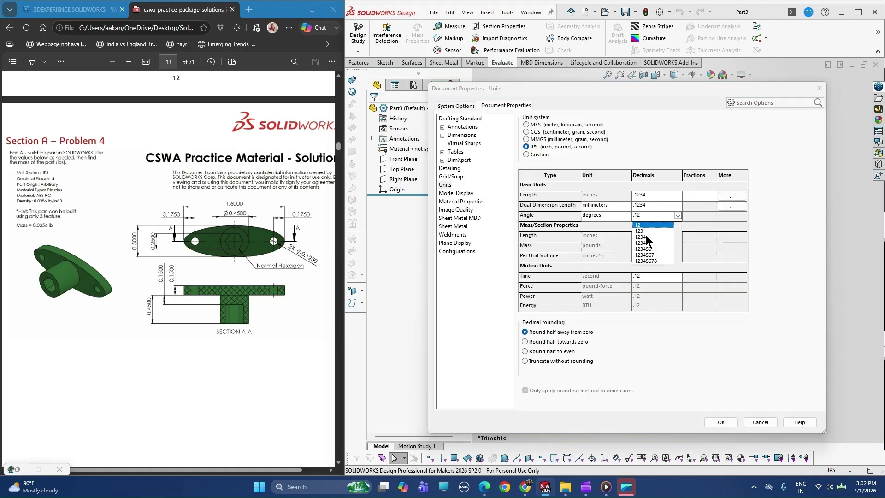
left_click(646, 236)
left_click(721, 422)
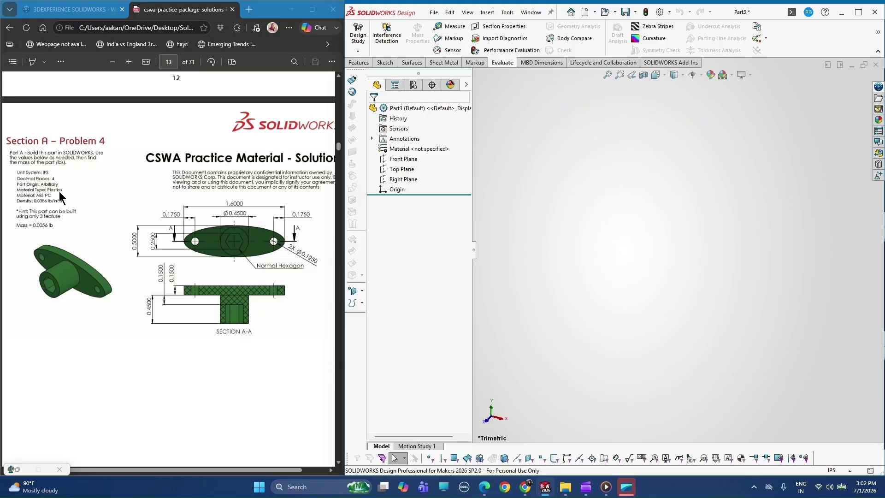
- Assign the plastic ABS PC to the part, displaying its material properties in English (IPS) units
right_click(421, 153)
left_click(441, 156)
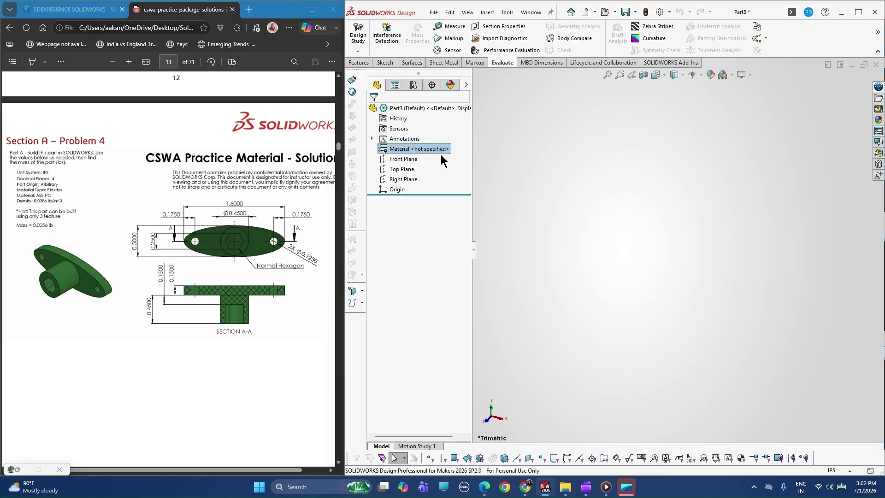
left_click(460, 124)
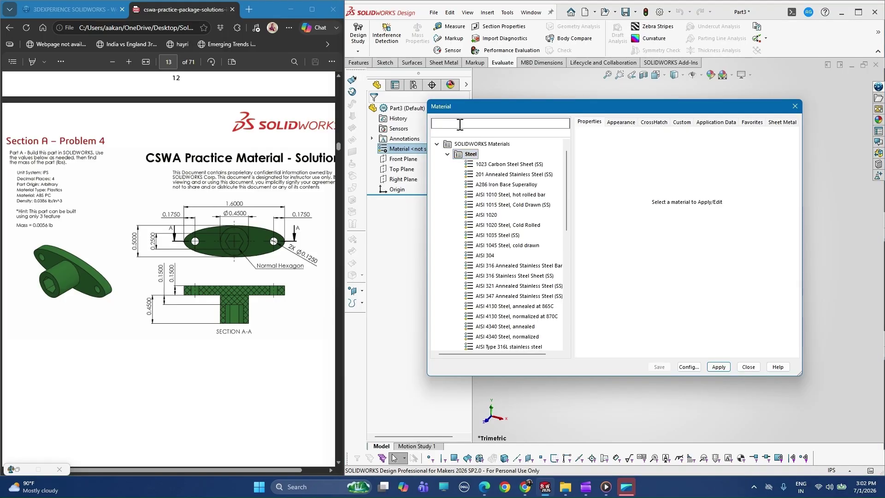
type("ab")
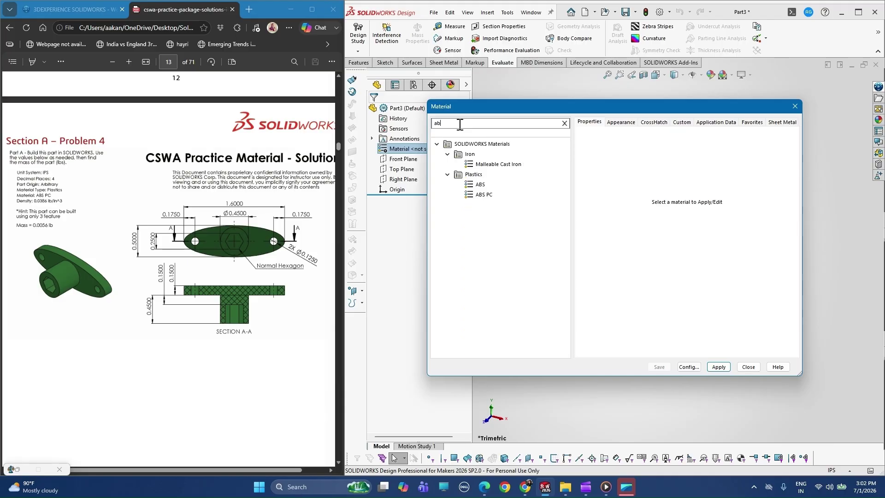
type("s")
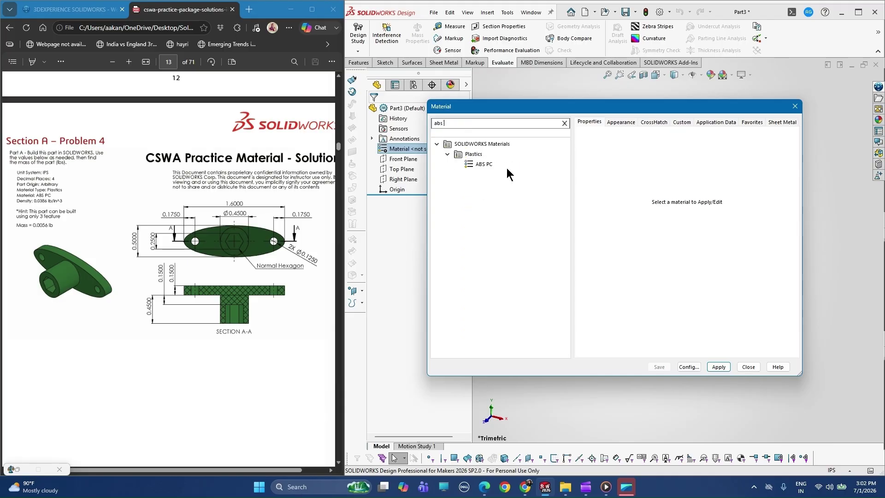
left_click(484, 164)
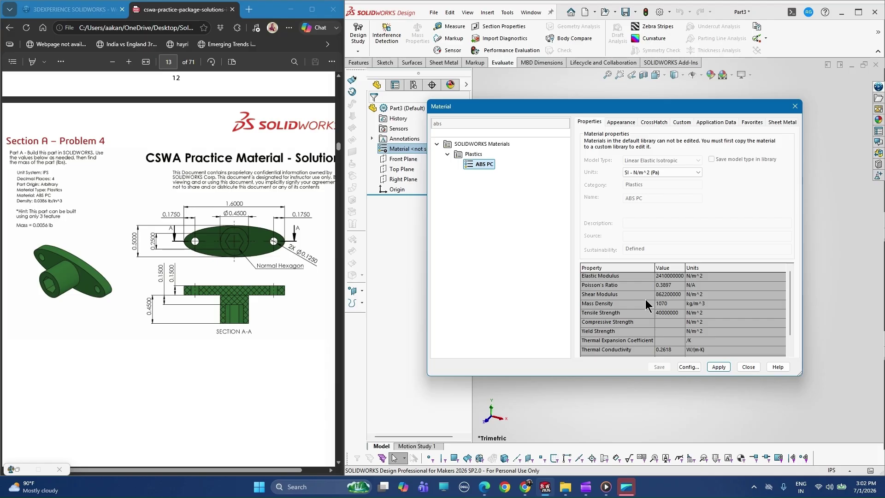
left_click(695, 173)
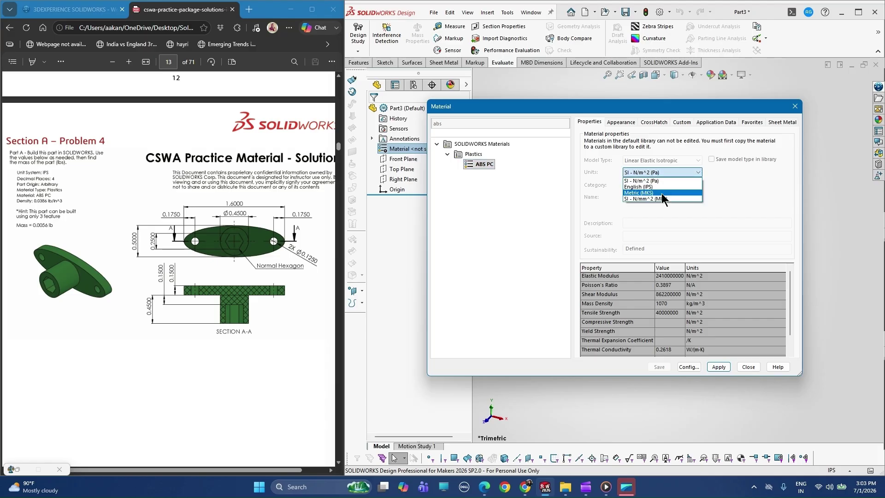
left_click(654, 186)
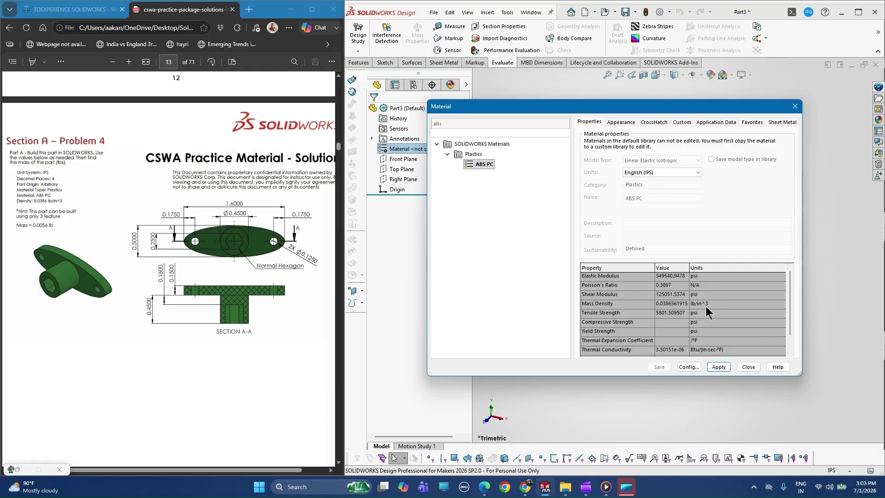
left_click(719, 367)
left_click(749, 367)
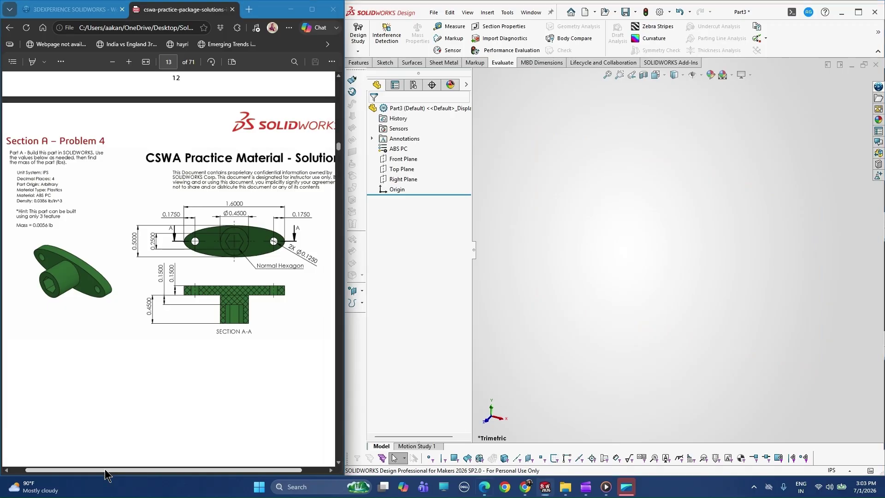
- Bring the whole reference drawing into view and start a new sketch on the Top Plane
left_click_drag(105, 471, 131, 471)
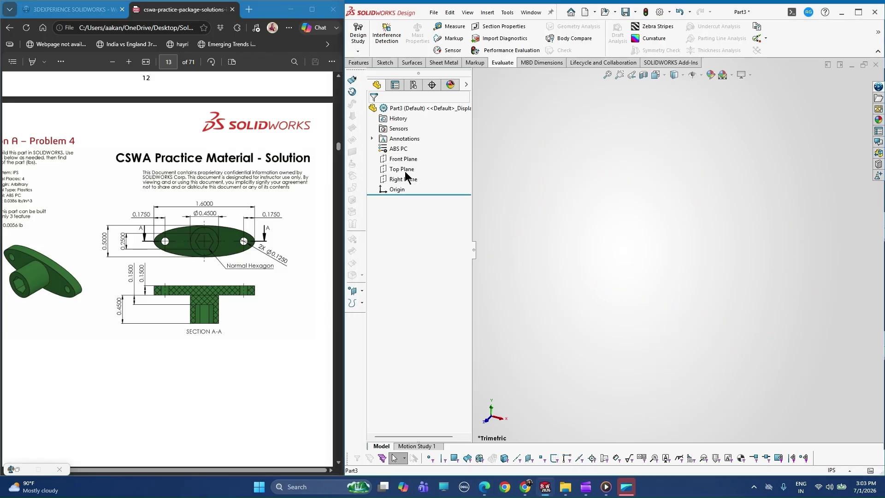
left_click(385, 62)
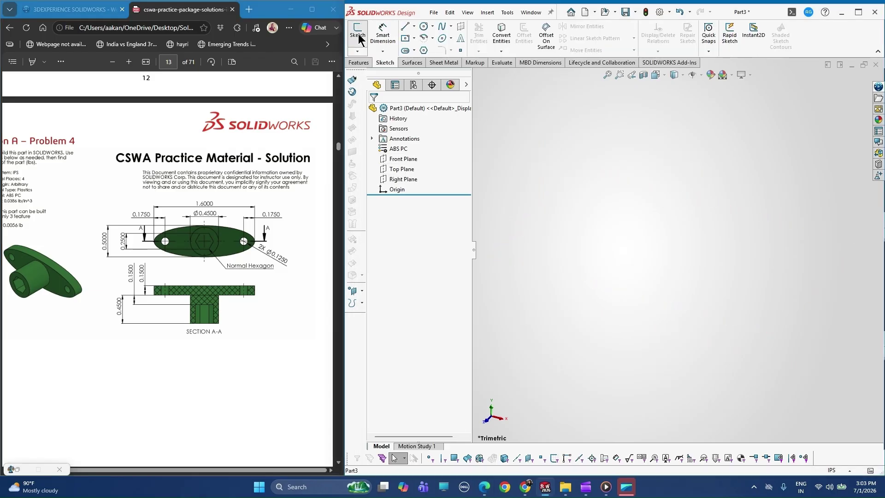
left_click(358, 38)
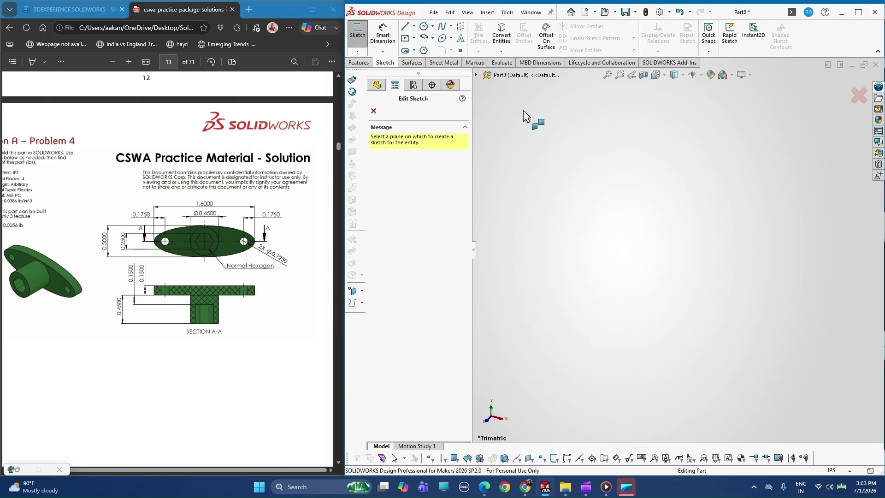
left_click(476, 75)
left_click(513, 137)
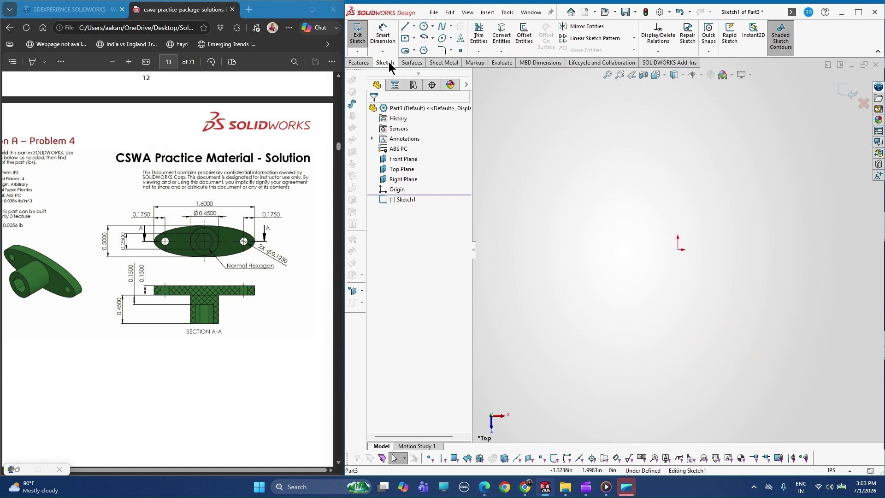
- Sketch a vertical centerline about 4.69 in long passing through the origin
left_click(414, 26)
left_click(423, 50)
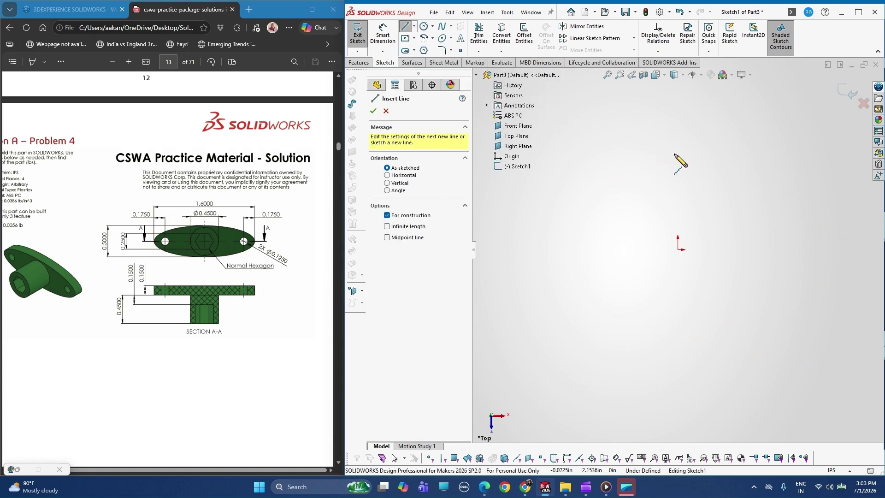
left_click(678, 157)
left_click(677, 362)
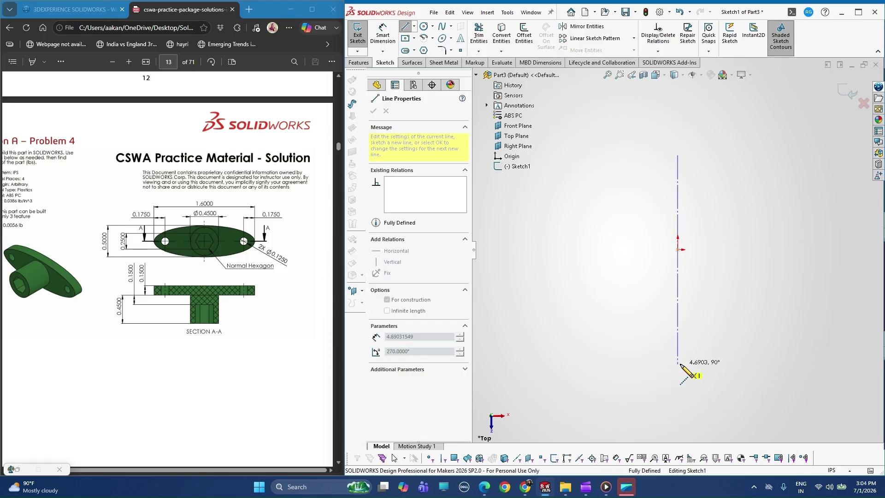
key("Escape")
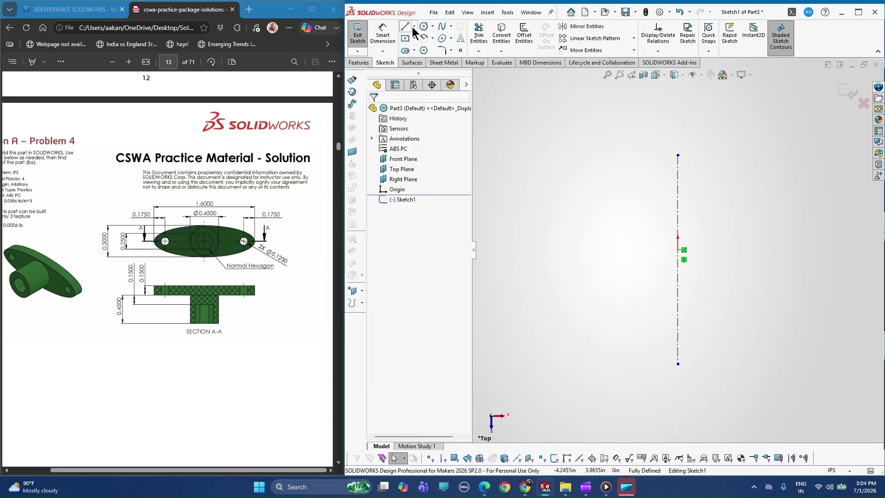
- Sketch a horizontal centerline about 8 in long through the origin, crossing the vertical one
key("Return")
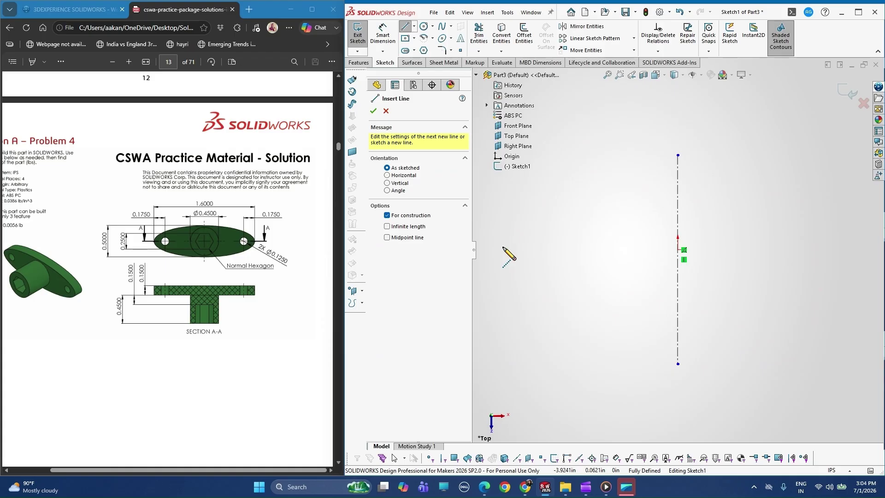
left_click(503, 250)
left_click(859, 250)
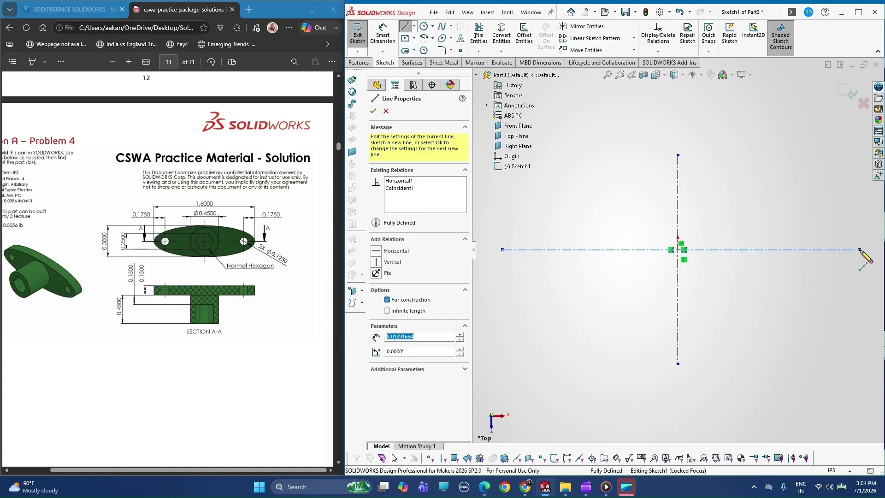
key("Escape")
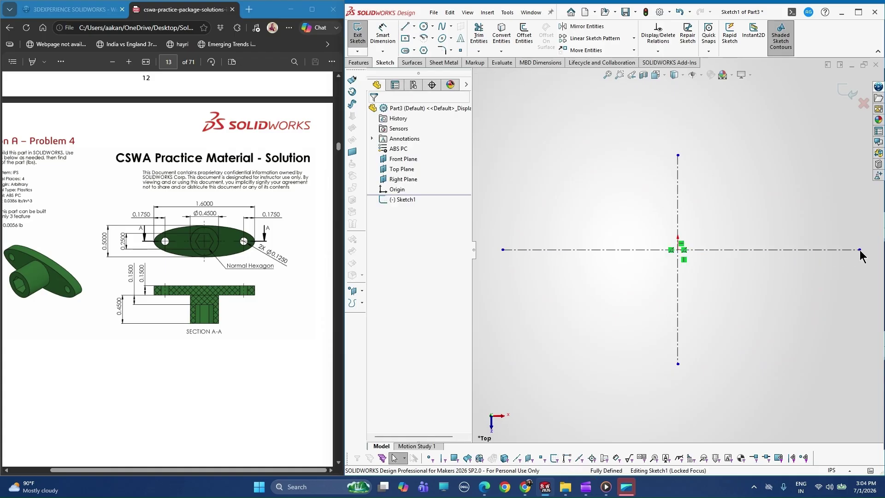
- Sketch an ellipse centred on the origin with a horizontal radius of about 3.16 in and a vertical radius of about 1.34 in
left_click(443, 38)
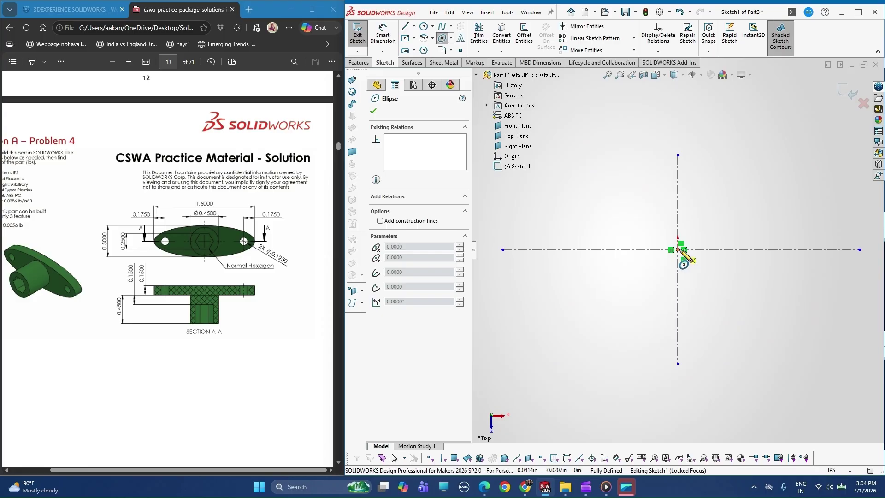
left_click(678, 249)
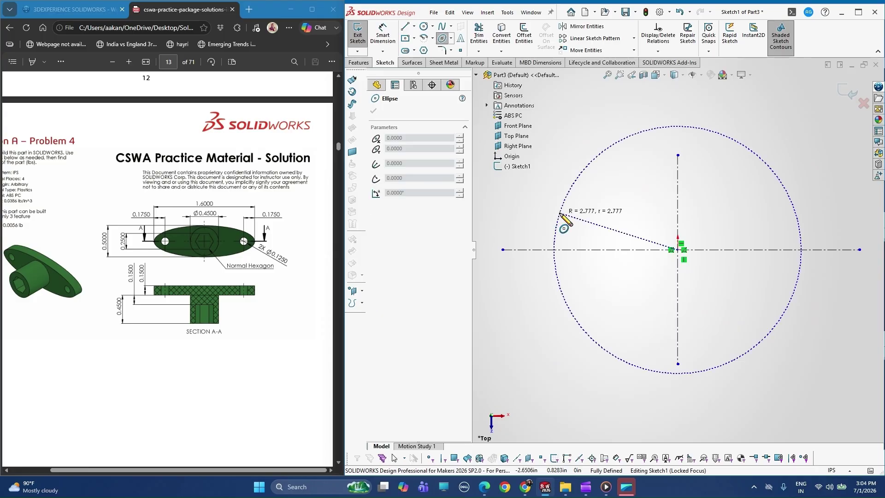
left_click(538, 249)
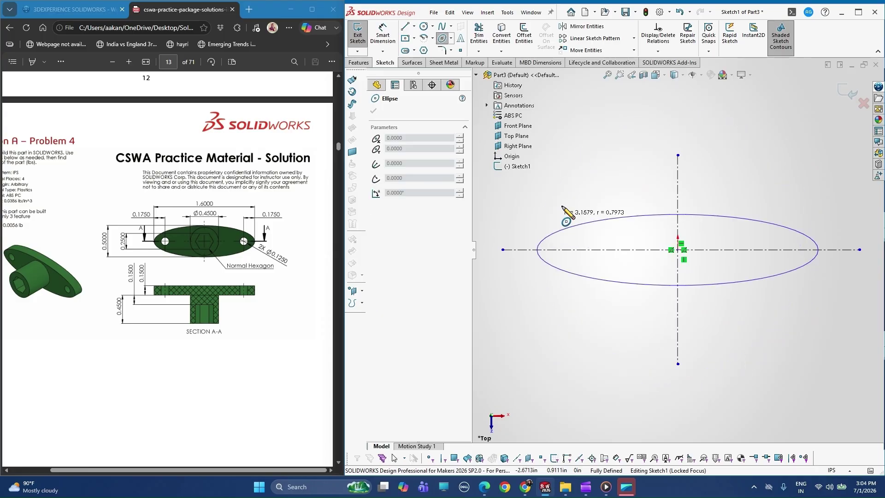
left_click(699, 190)
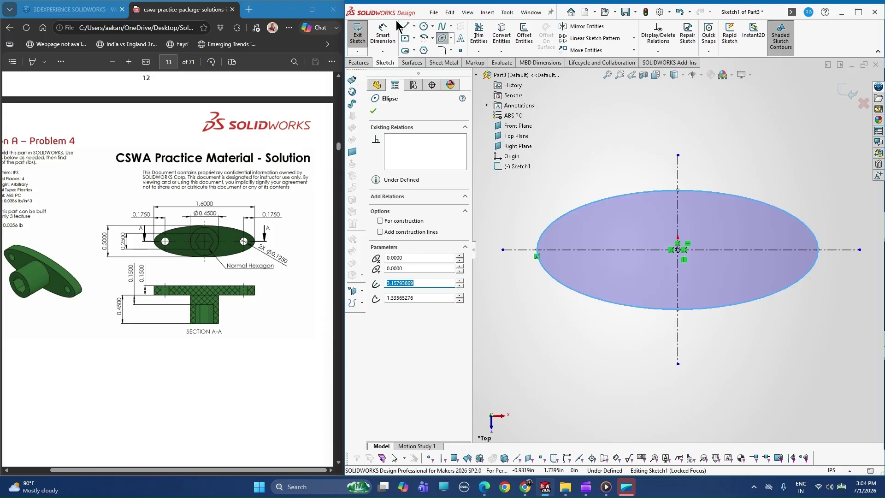
left_click(391, 31)
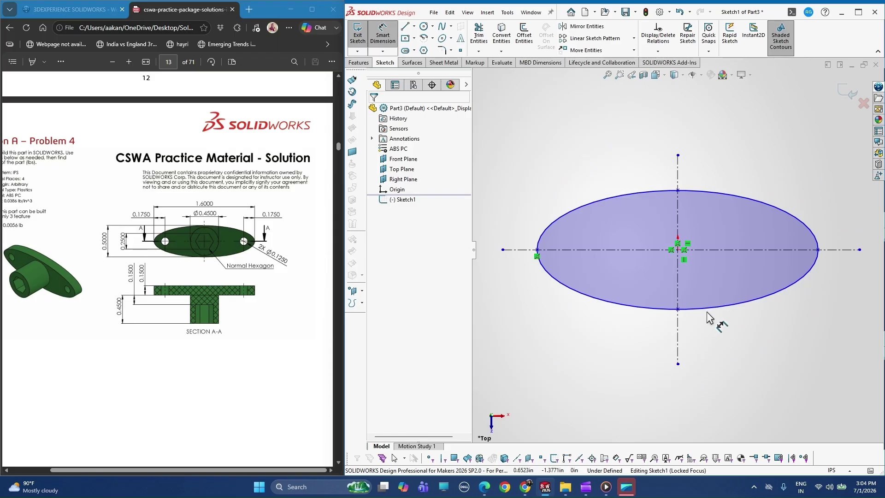
left_click(605, 276)
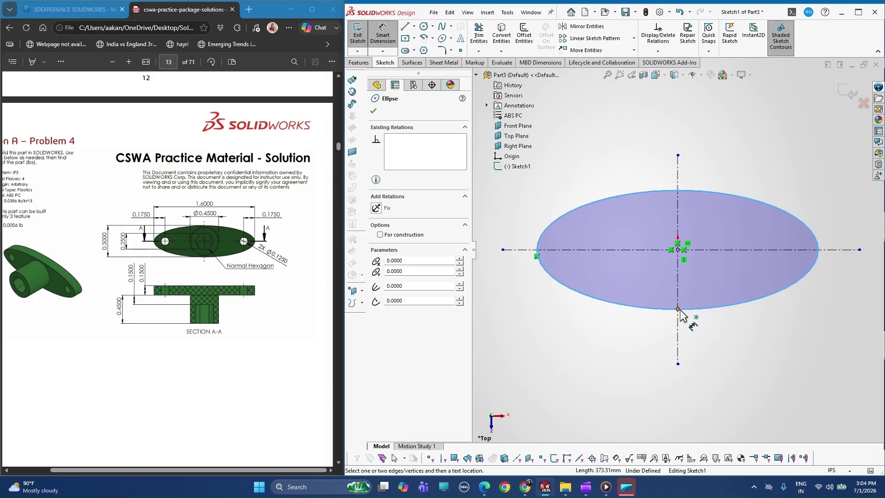
left_click(678, 190)
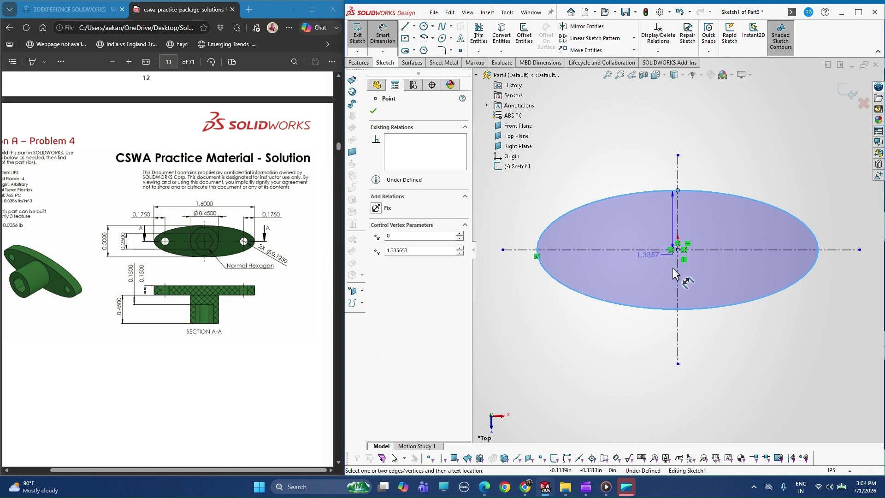
left_click(679, 316)
key("Escape")
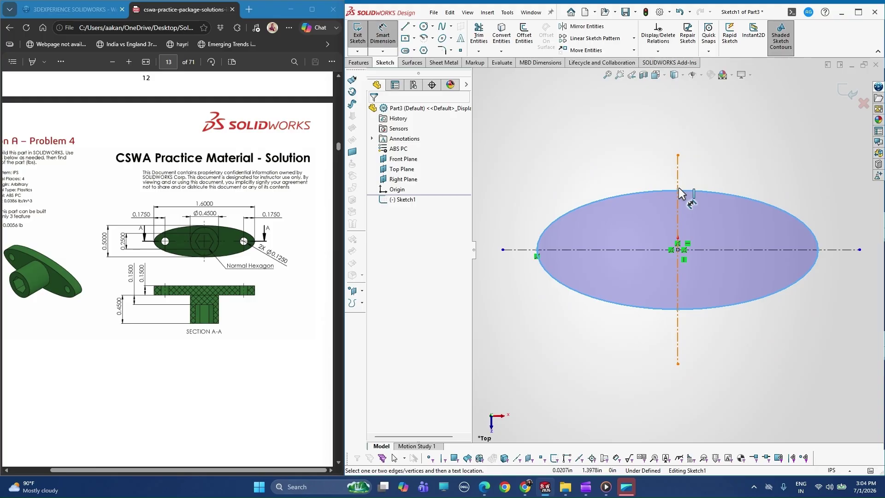
left_click(678, 192)
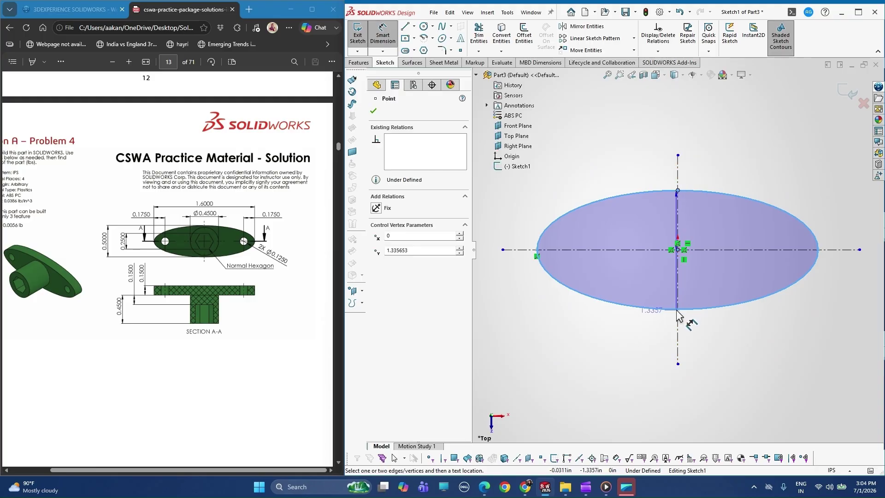
key("Escape")
key("Escape")
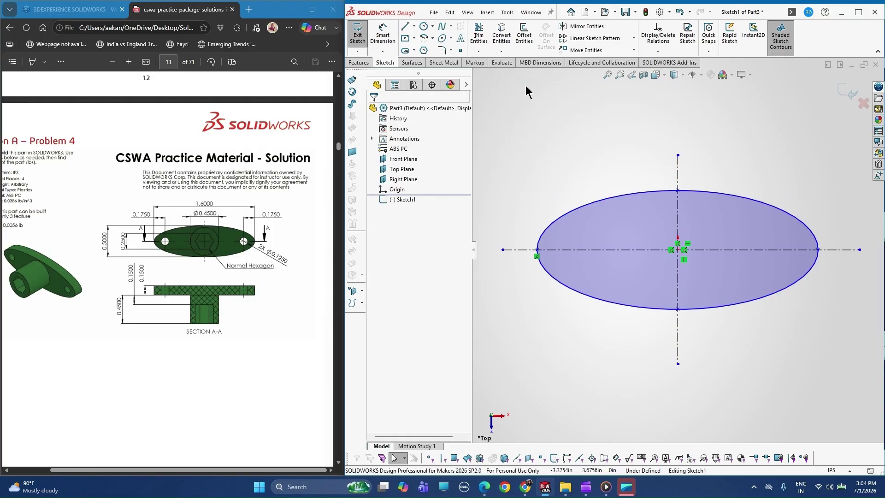
- Dimension the ellipse's overall height between its upper and lower vertex points as 0.5 in
key("Return")
left_click(678, 190)
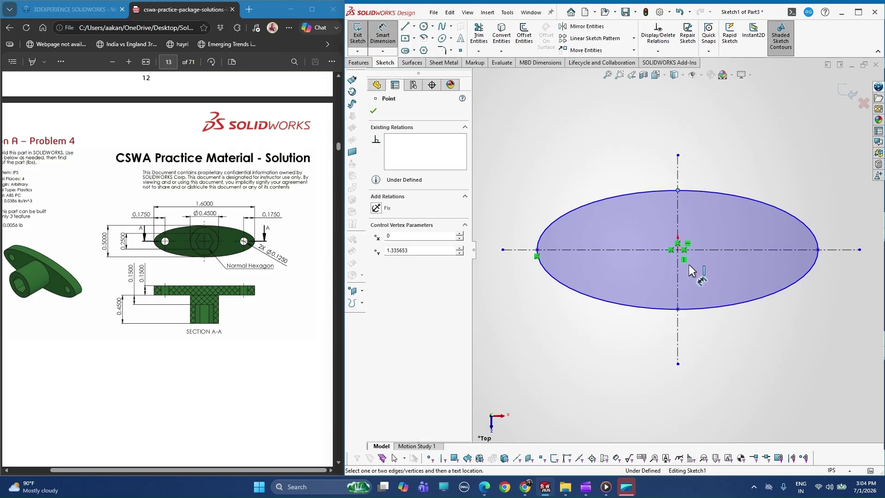
left_click(678, 309)
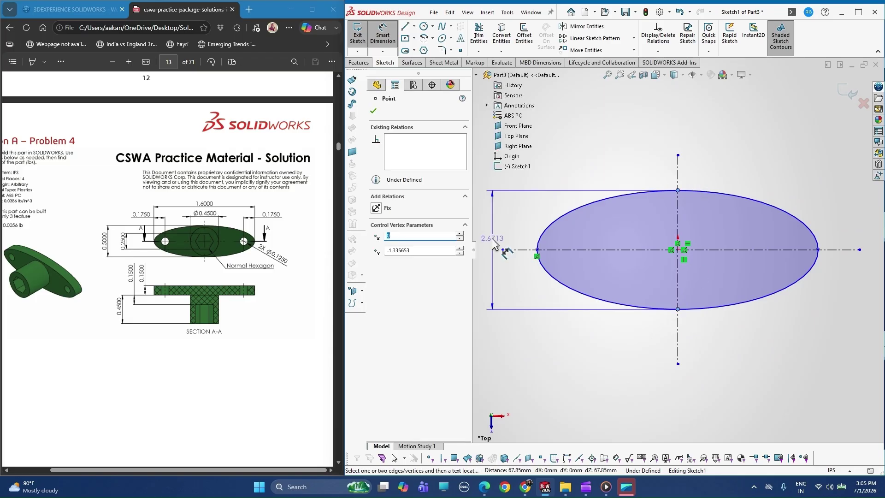
left_click(490, 245)
type("0")
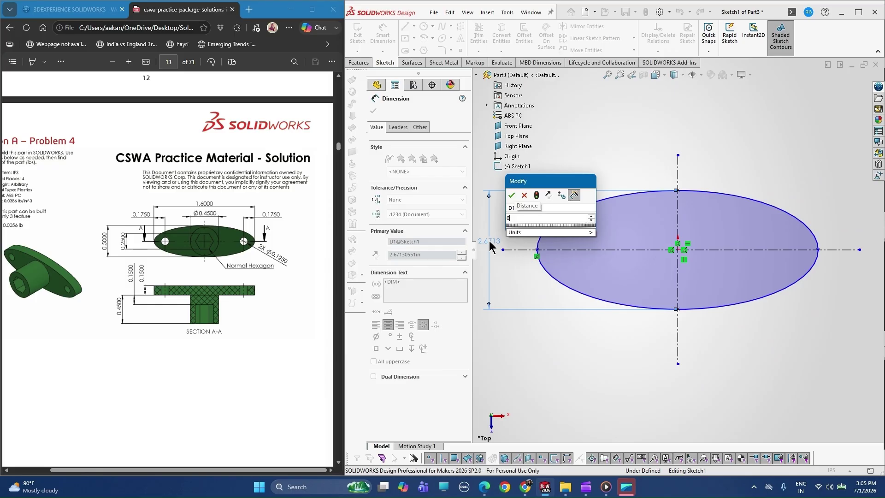
key("Return")
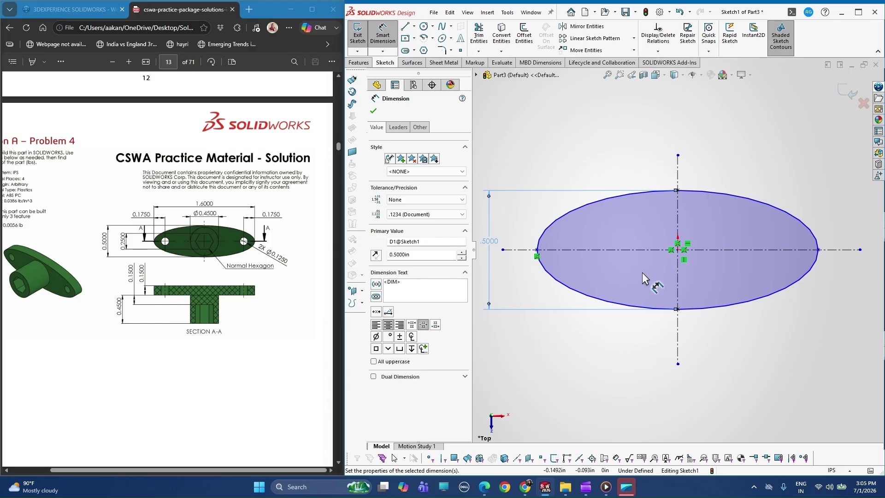
- Dimension the ellipse's overall width between its two end points as 1.6 in
left_click(537, 250)
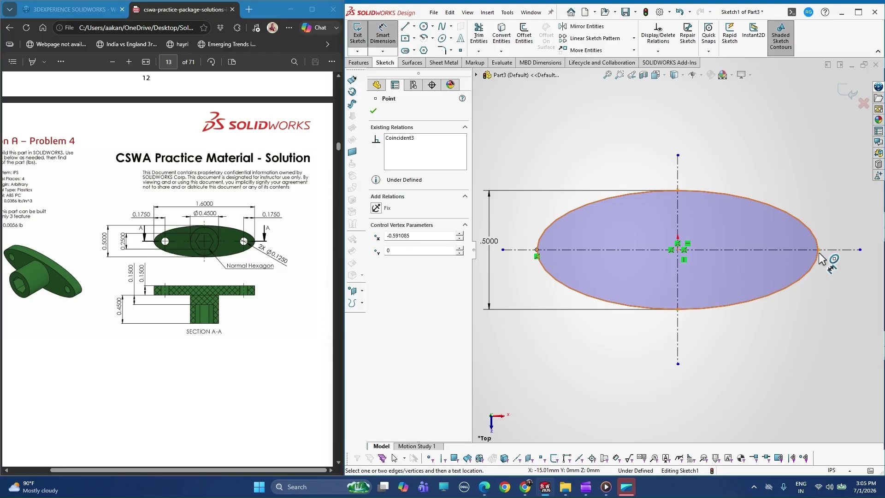
left_click(819, 251)
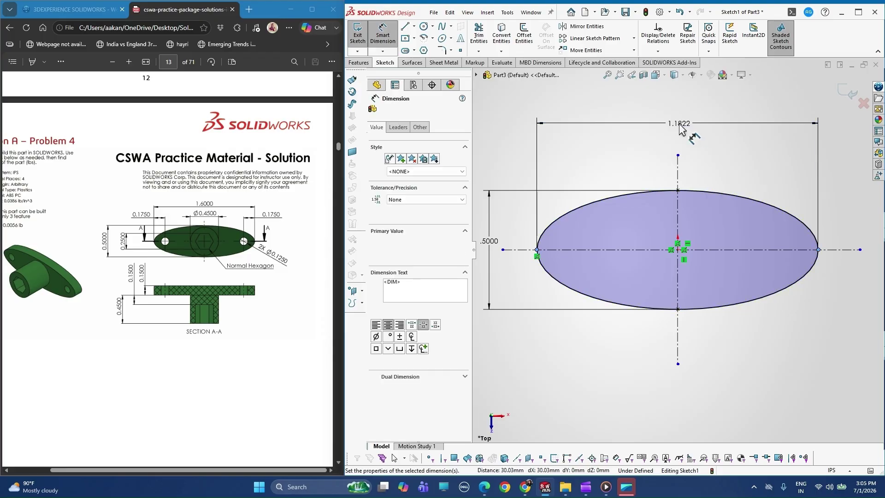
left_click(680, 125)
type("1.")
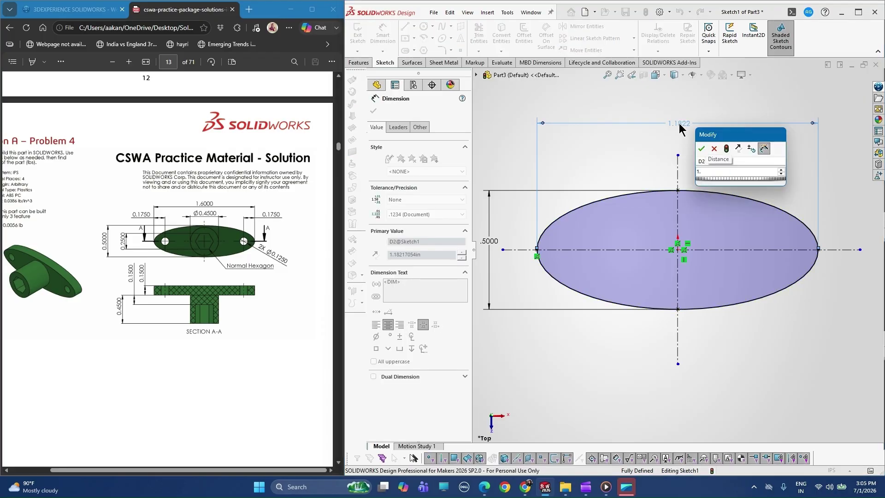
type("6")
key("Return")
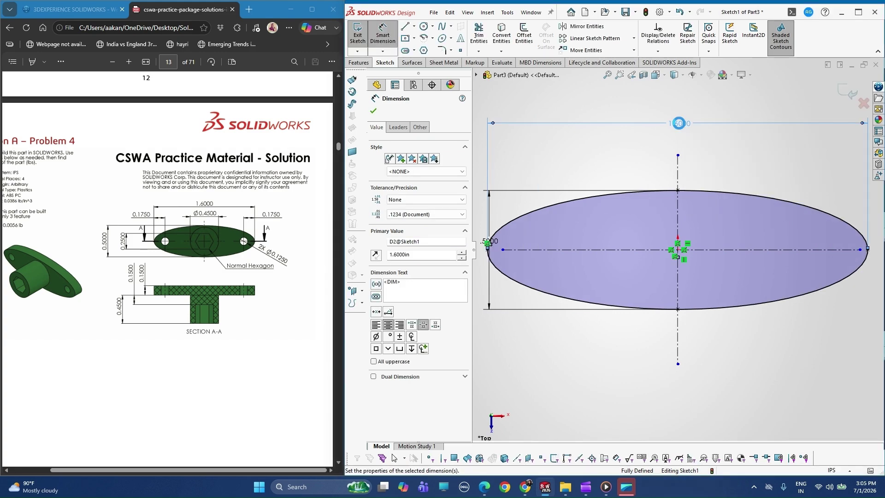
- Sketch a circle with a radius of about 0.054 in, centred on the horizontal centerline near the ellipse's left end
scroll(679, 123, "up", 2)
scroll(720, 220, "down", 1)
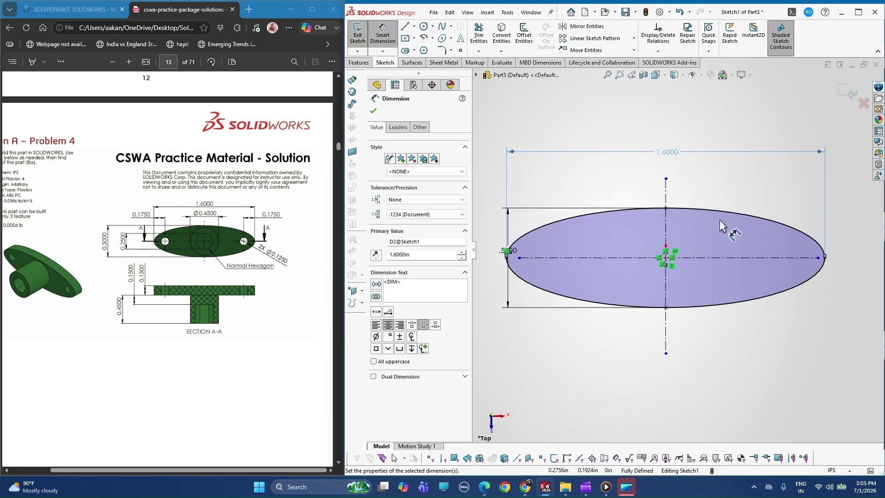
left_click(423, 27)
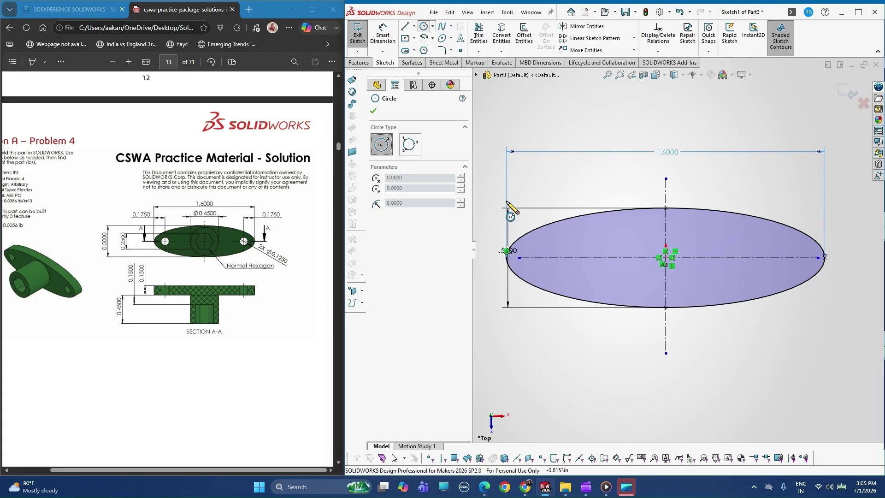
left_click(541, 258)
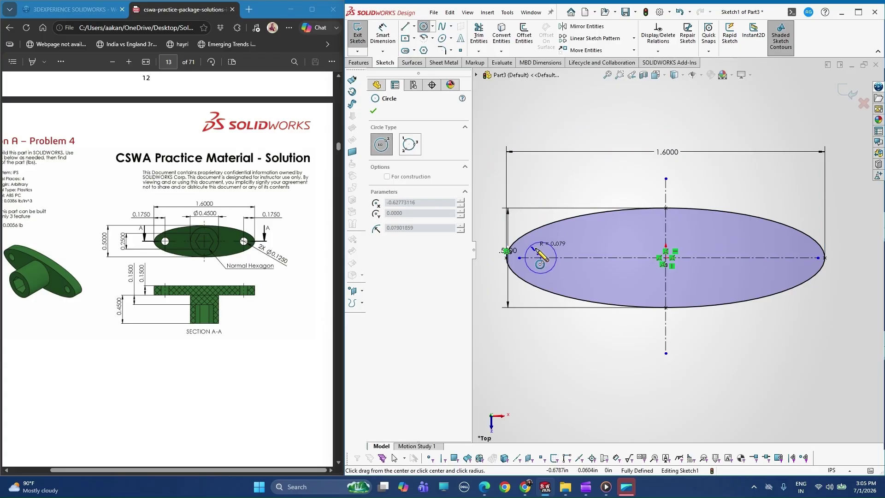
left_click(548, 251)
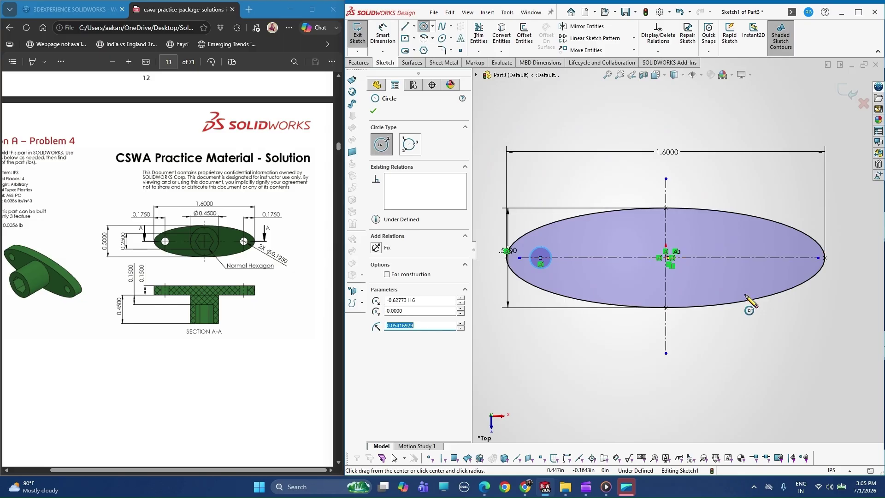
key("Escape")
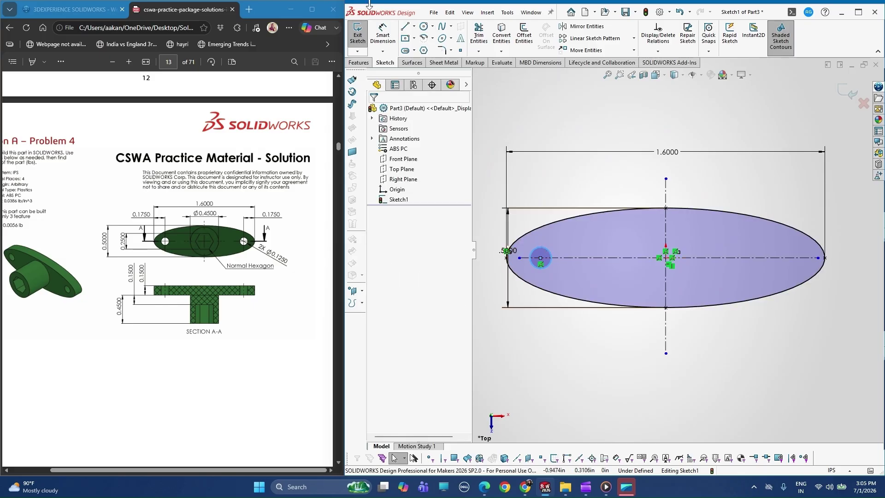
- Dimension the small circle's diameter as 0.1250 in
left_click(383, 35)
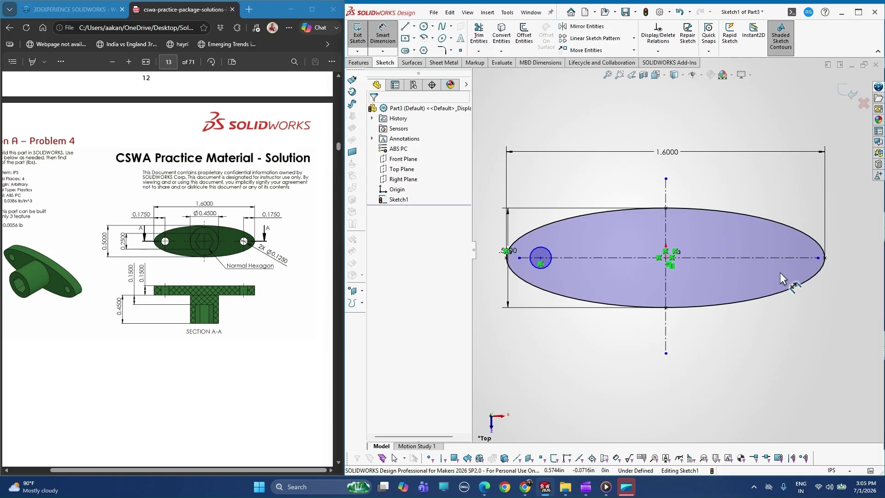
left_click(547, 271)
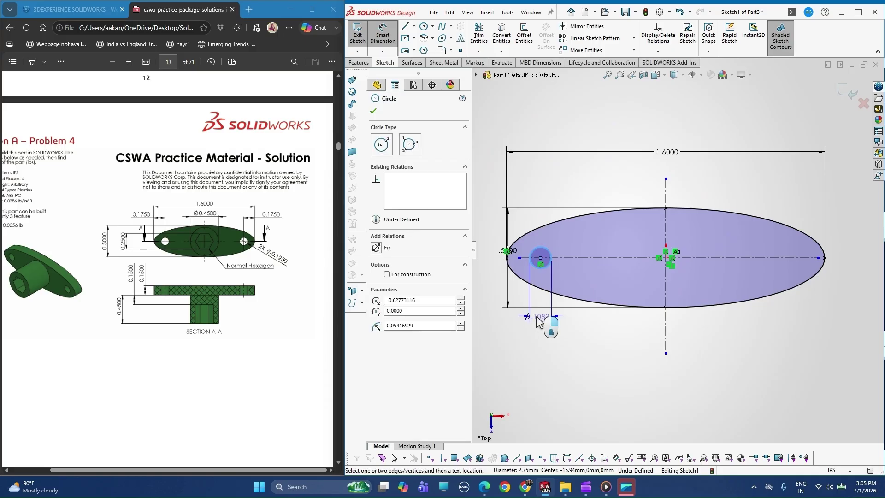
left_click(540, 322)
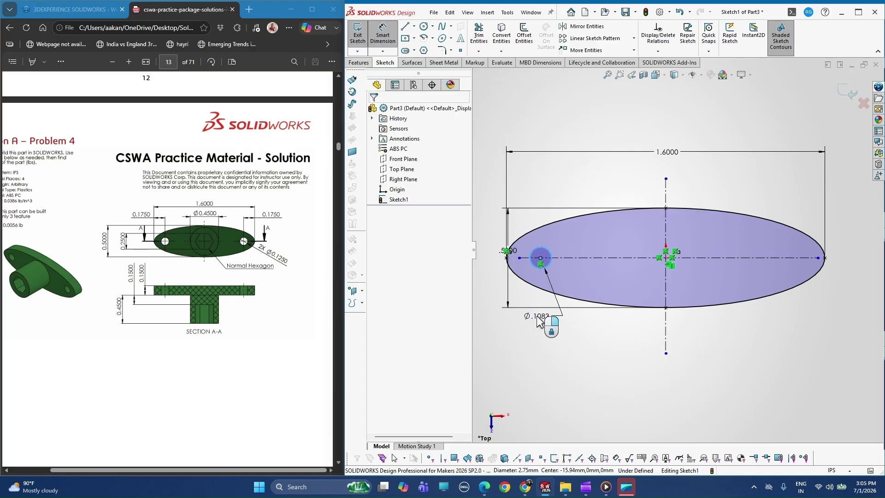
type("0.")
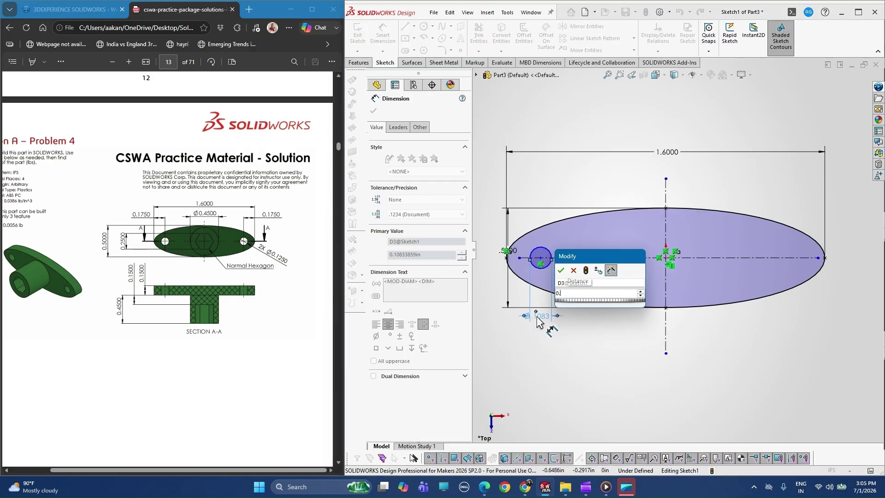
type("1250")
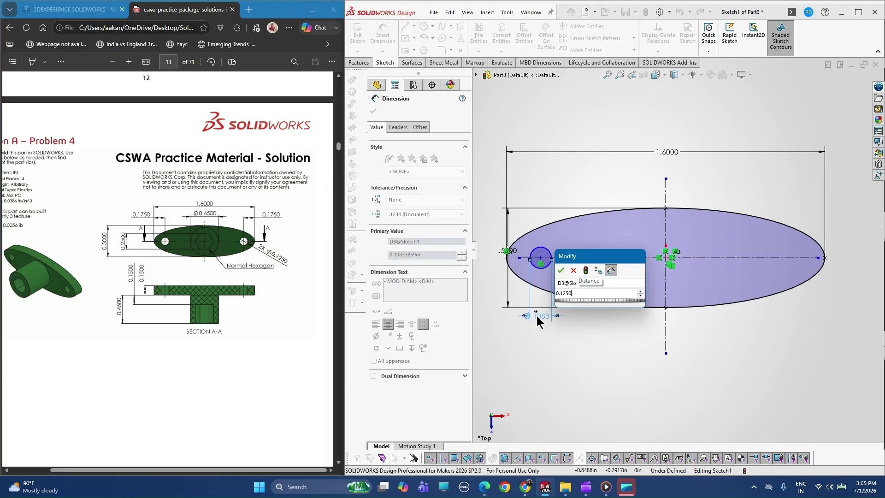
key("Return")
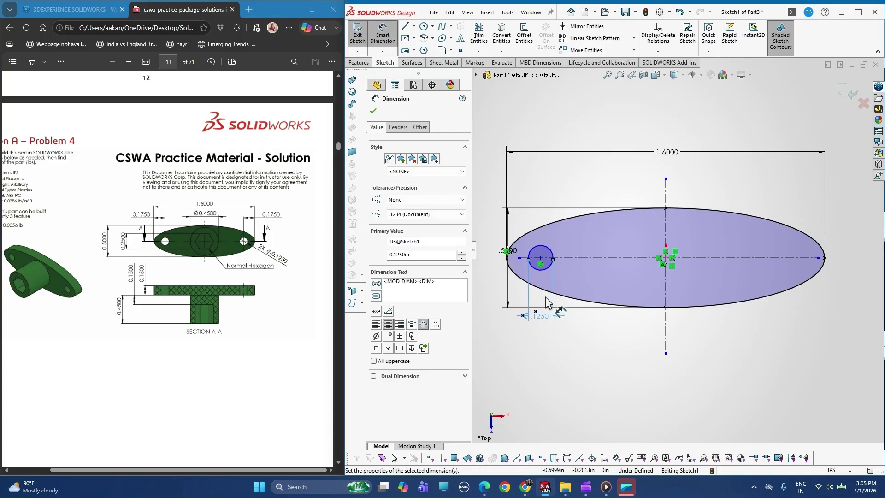
- Dimension the horizontal distance from the circle's centre to the ellipse's left end point as 0.1750 in
left_click(540, 258)
left_click(507, 257)
left_click(524, 188)
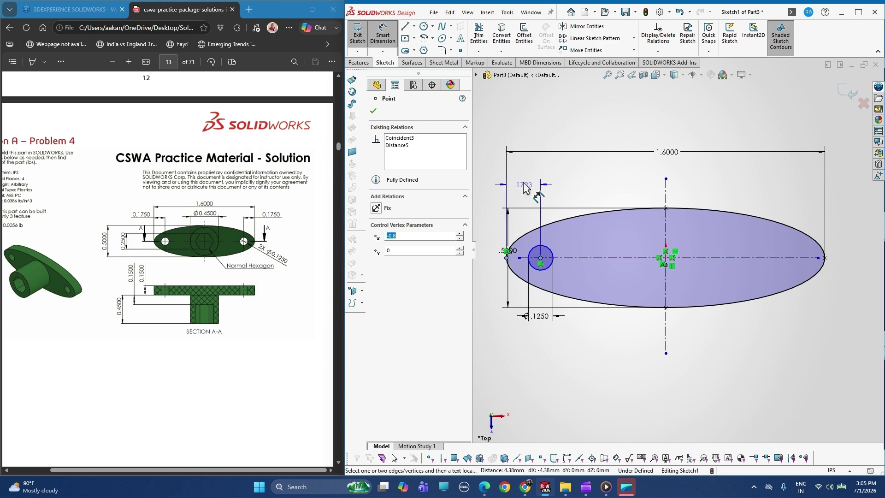
left_click(523, 178)
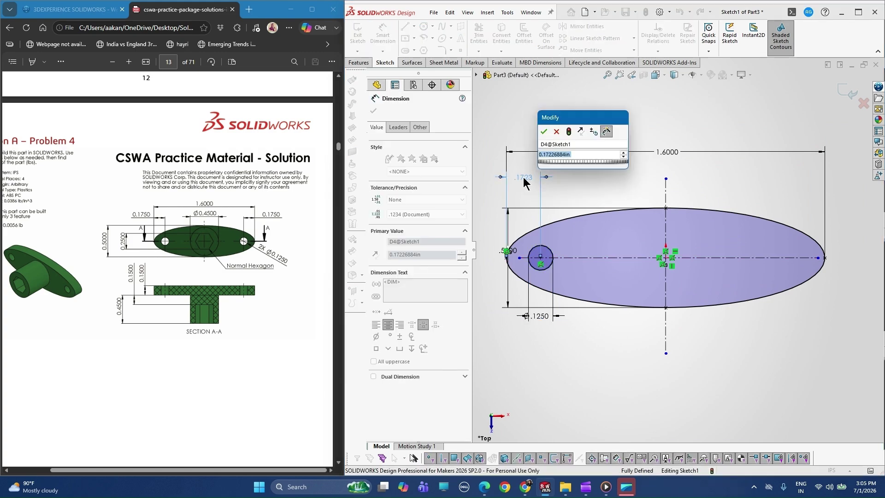
type("0.175")
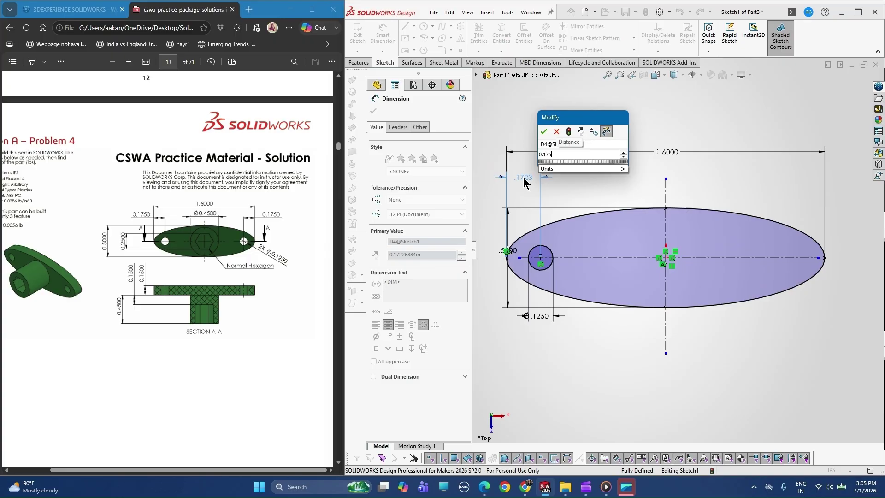
type("0")
key("Return")
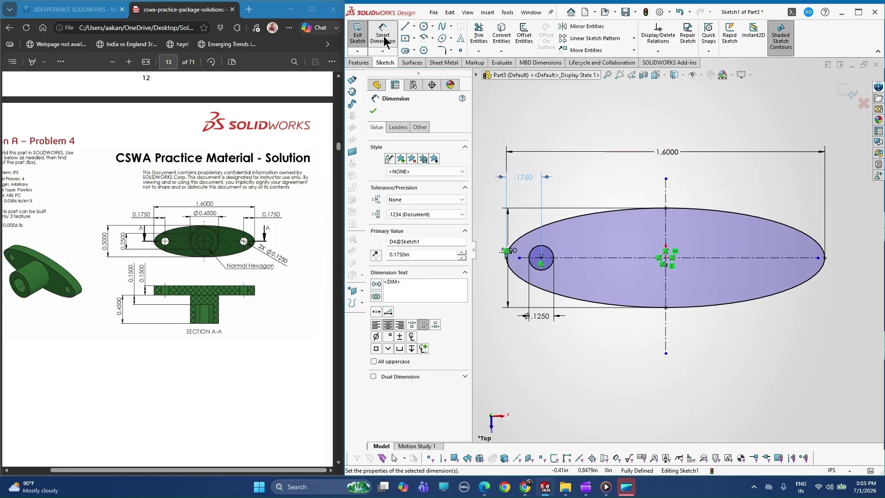
- Mirror the small circle about the vertical centerline to create the matching hole at the ellipse's right end
left_click(607, 27)
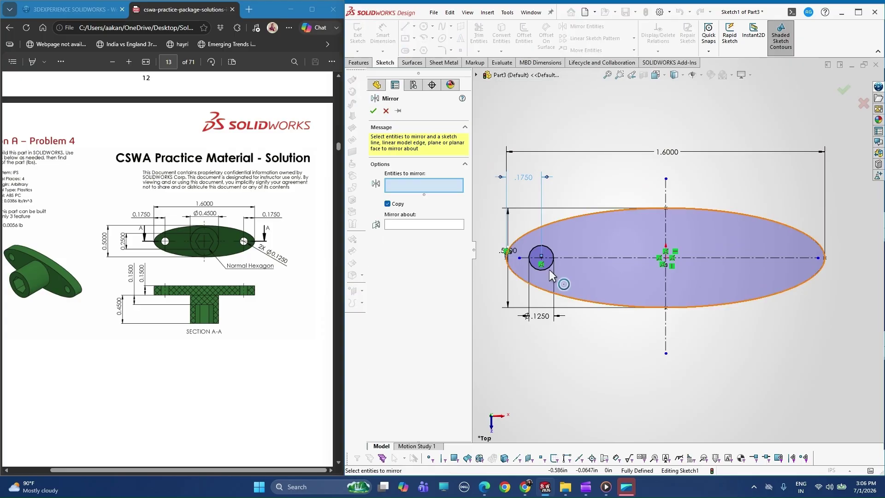
left_click(549, 270)
left_click(424, 225)
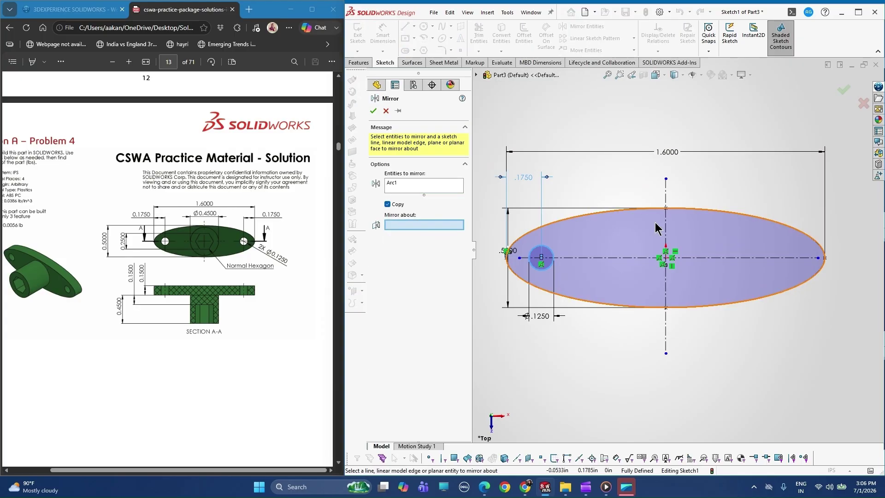
left_click(667, 232)
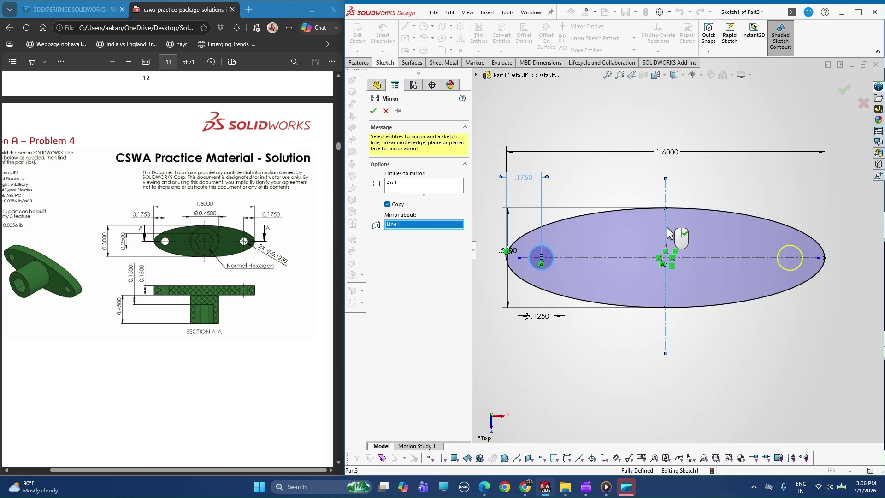
left_click(373, 111)
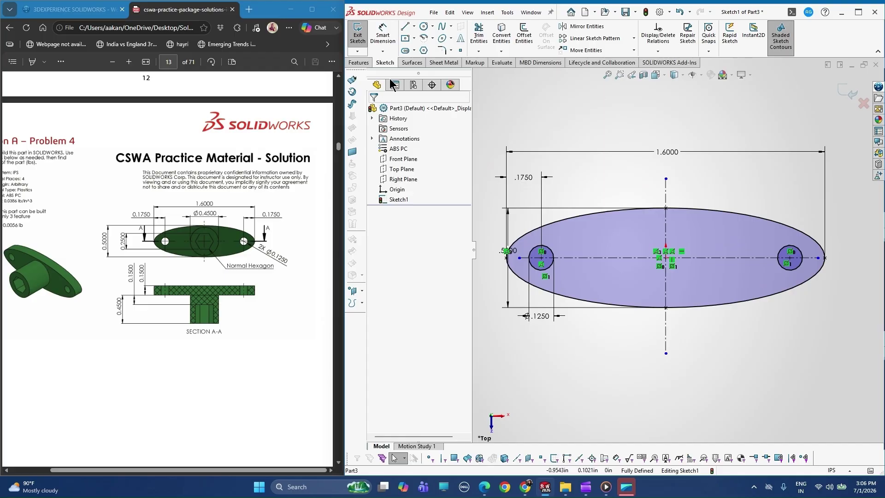
left_click(424, 28)
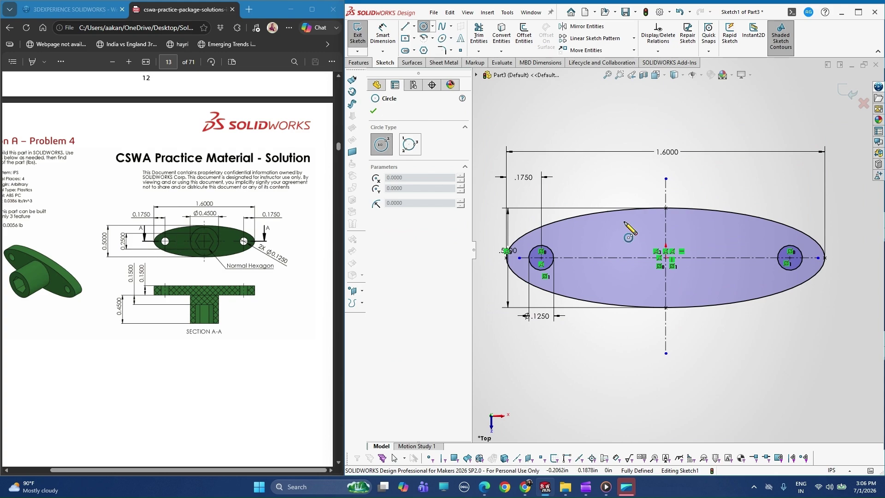
left_click(373, 111)
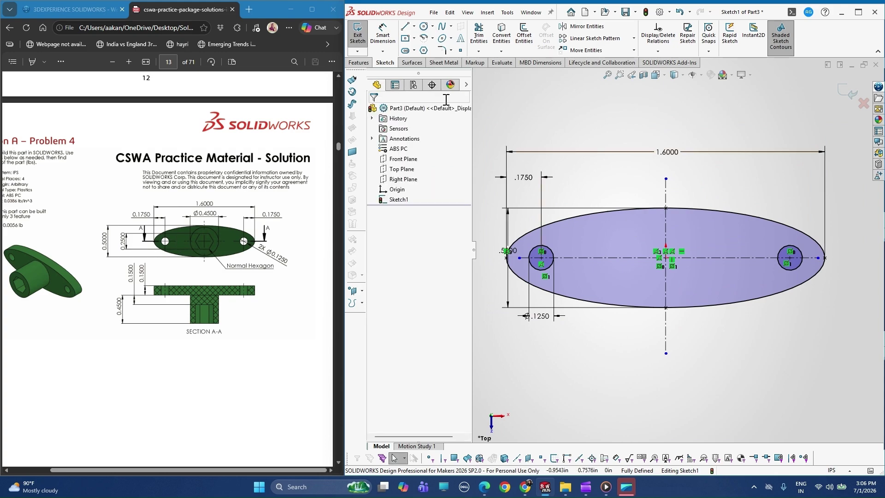
- Extrude the elliptical flange sketch with its two holes by 0.1500 in using the Mid Plane end condition
left_click(359, 62)
left_click(362, 35)
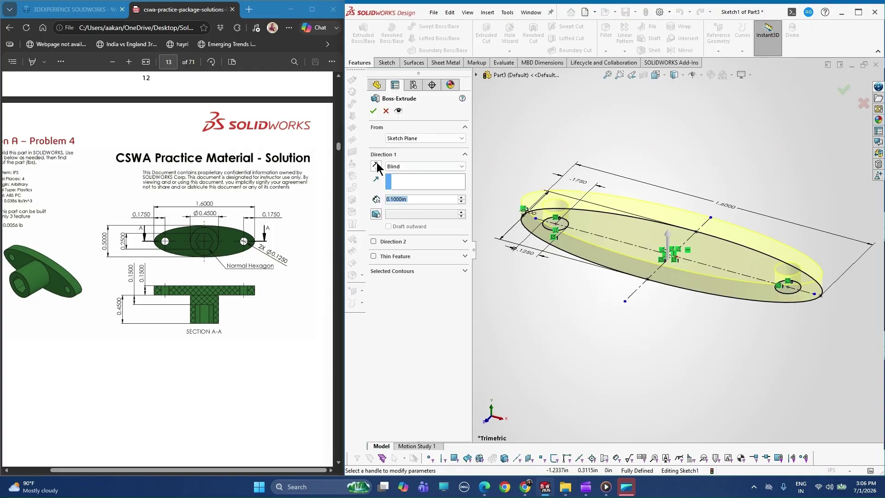
left_click(399, 167)
left_click(404, 205)
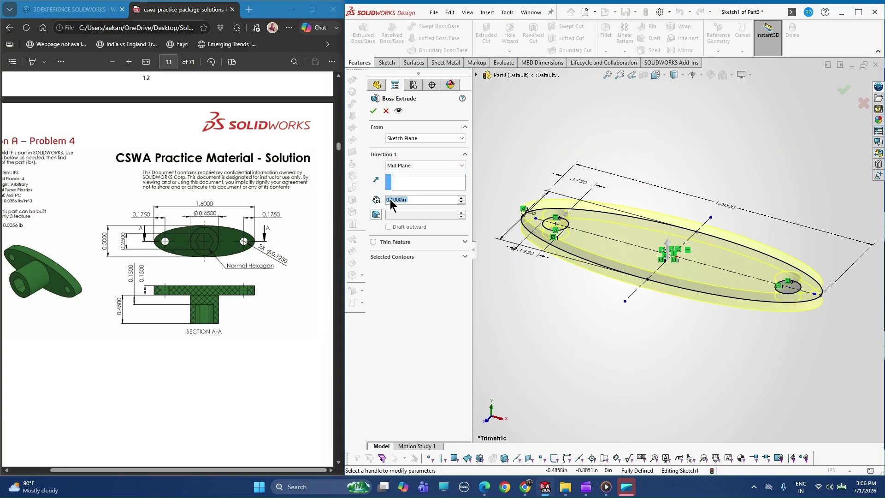
left_click(391, 201)
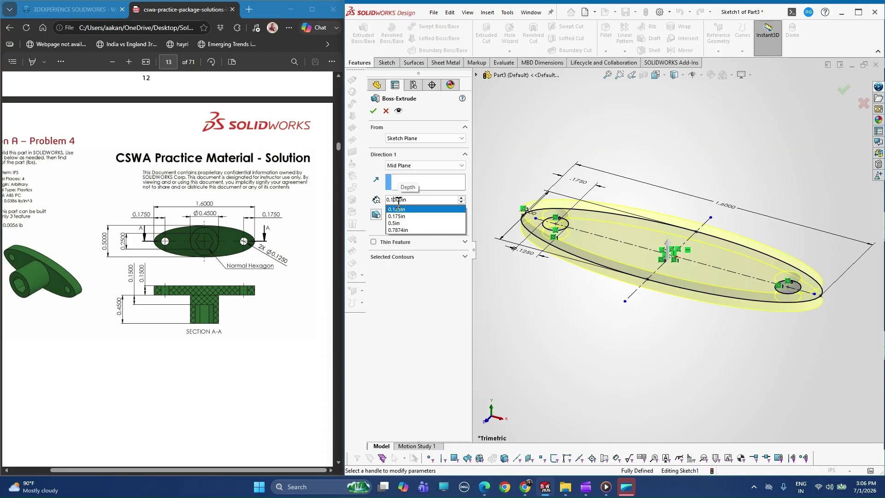
type("5")
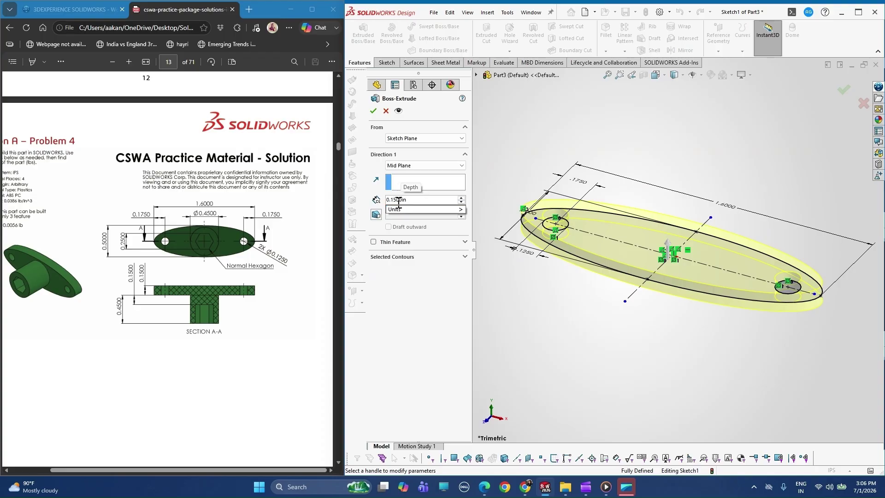
key("Return")
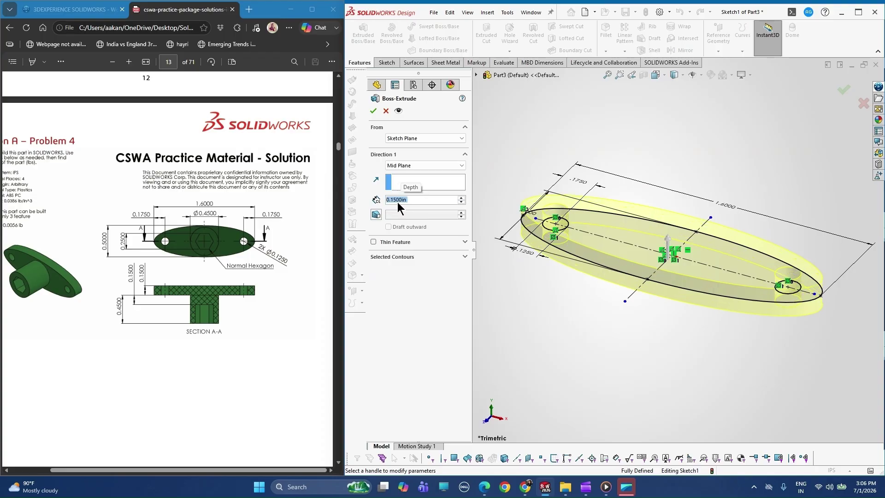
left_click(374, 111)
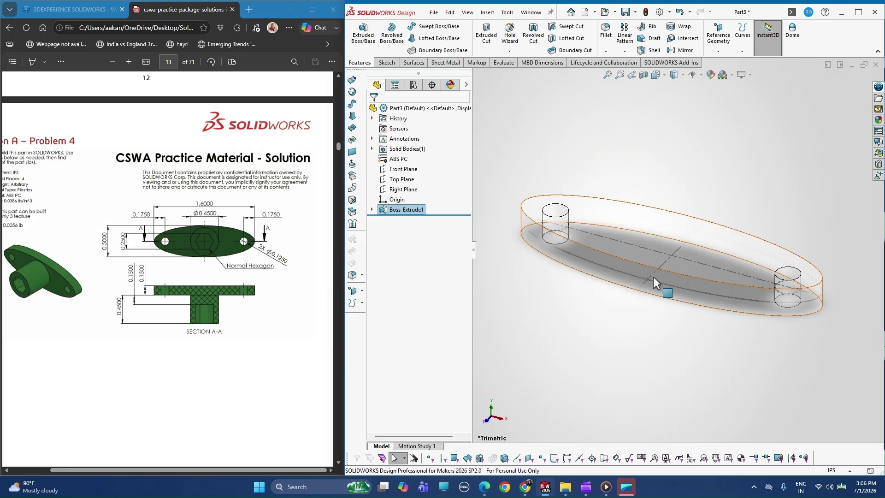
- Apply a dark green colour (RGB 0, 103, 28) to the extruded flange and close the appearances pane
mouse_move(651, 291)
middle_mouse_down()
mouse_move(660, 279)
mouse_move(635, 293)
mouse_move(614, 226)
middle_mouse_up()
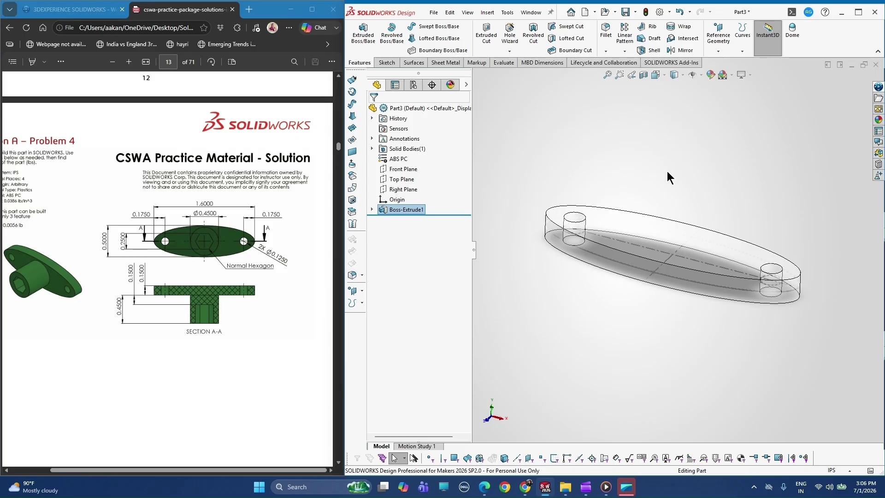
middle_click_drag(671, 193, 746, 127)
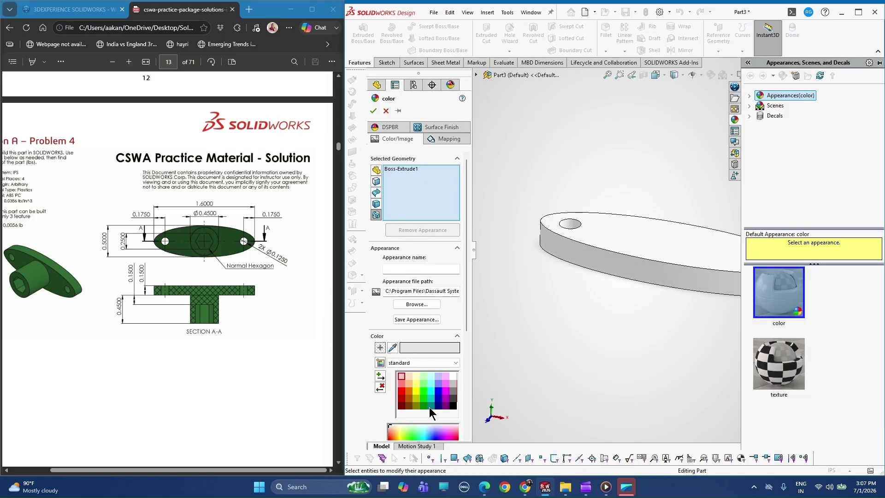
scroll(430, 407, "down", 4)
left_click(415, 277)
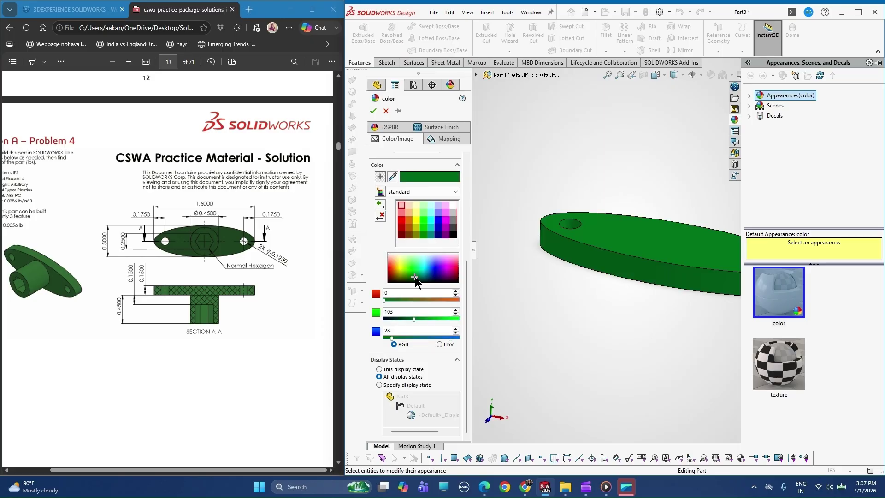
left_click(374, 111)
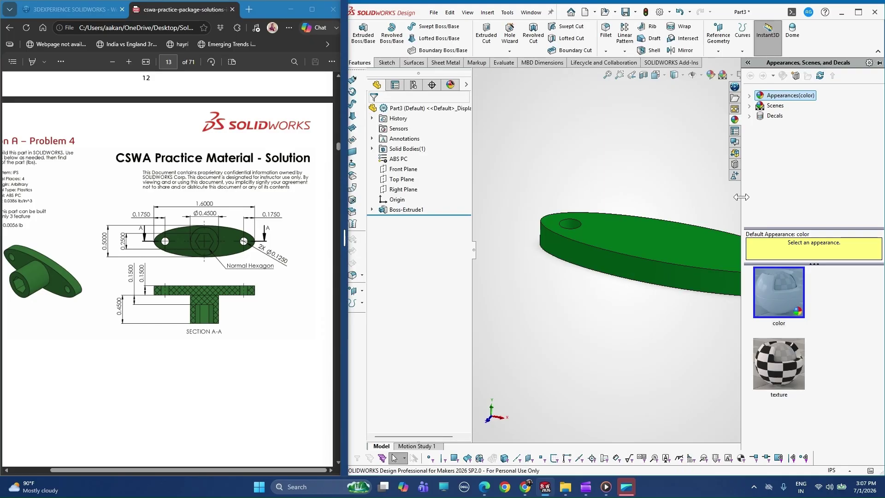
left_click_drag(741, 197, 825, 197)
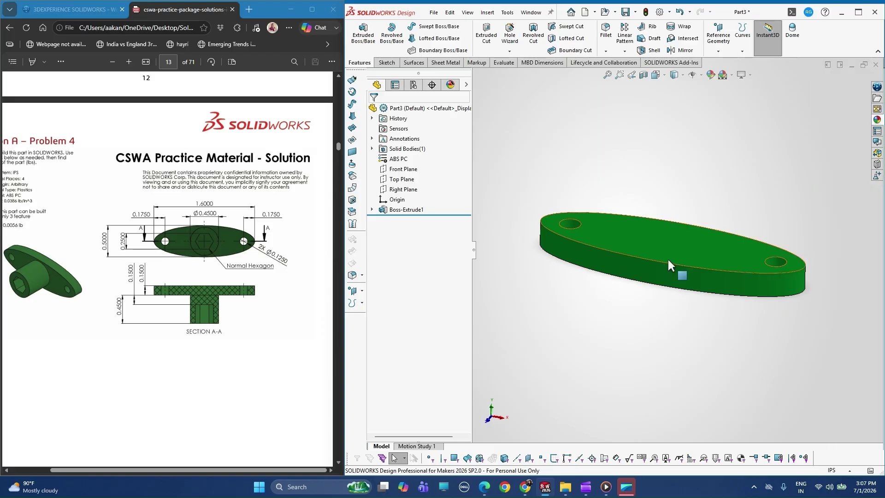
- Start a sketch on the flange's underside and draw a circle with a radius of about 0.225 in centred on the origin
middle_click_drag(646, 232, 683, 132)
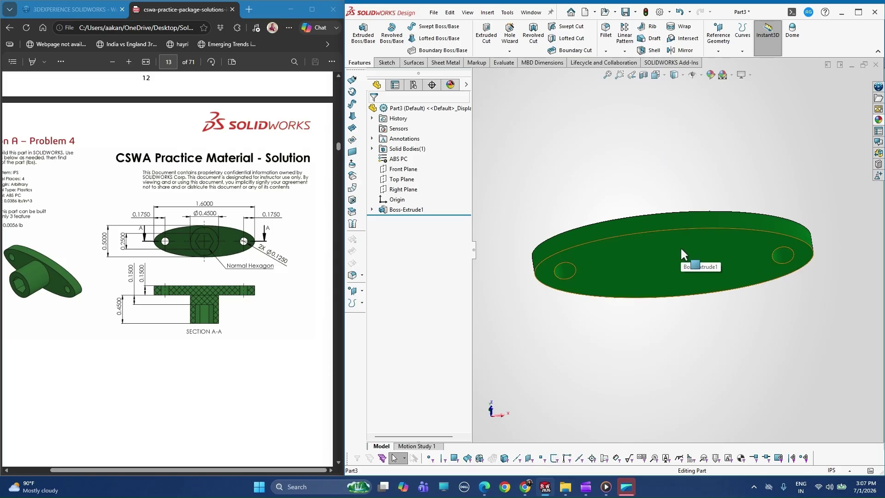
left_click(682, 248)
scroll(372, 37, "down", 1)
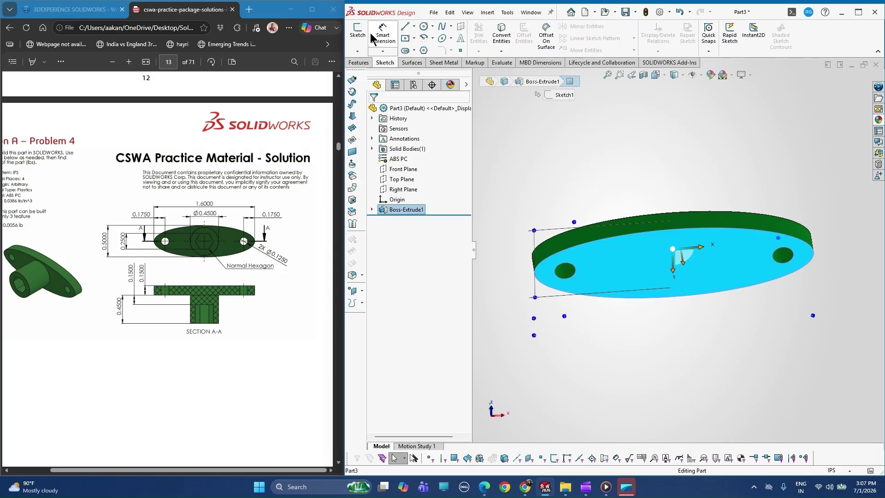
left_click(358, 31)
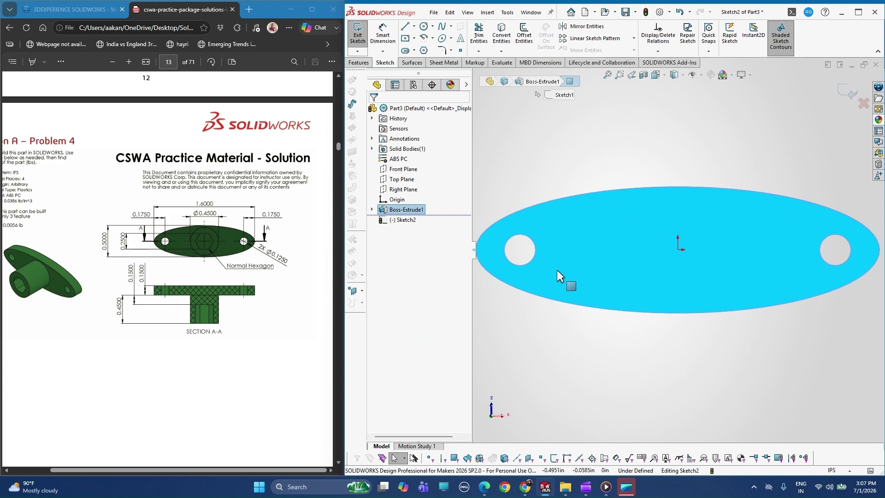
left_click(423, 27)
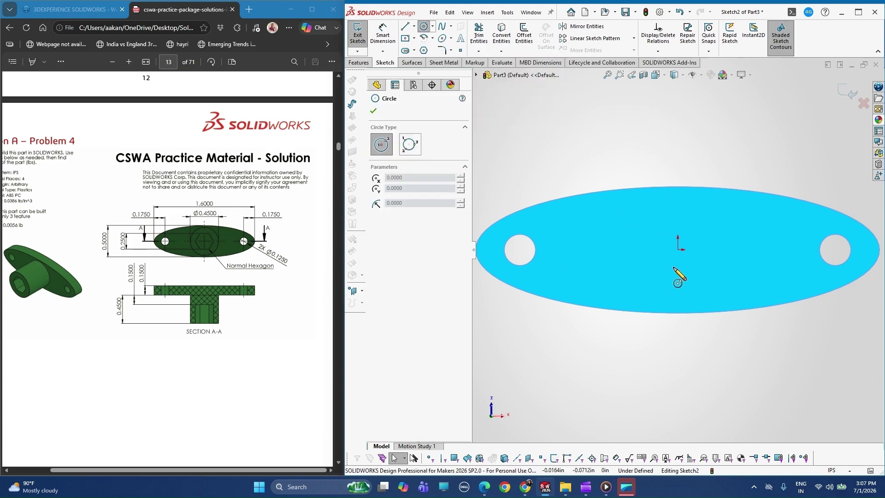
left_click(678, 249)
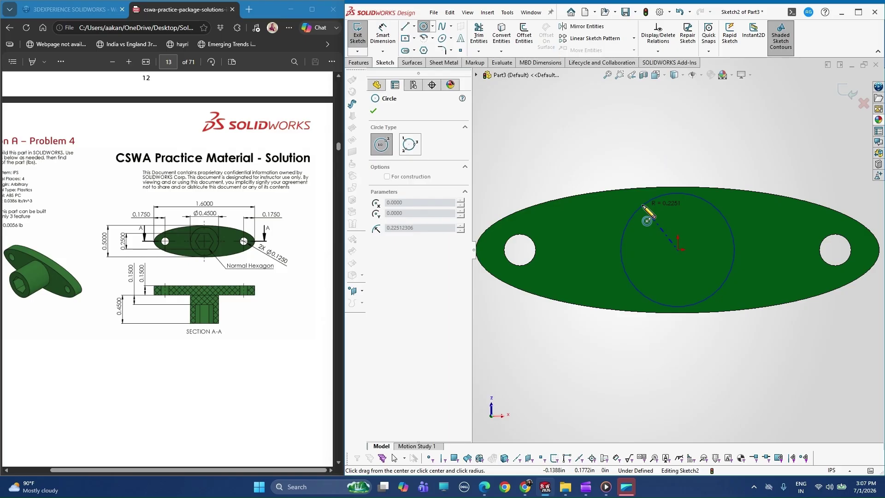
left_click(644, 206)
- Dimension the central circle's diameter as 0.4500 in
left_click(383, 33)
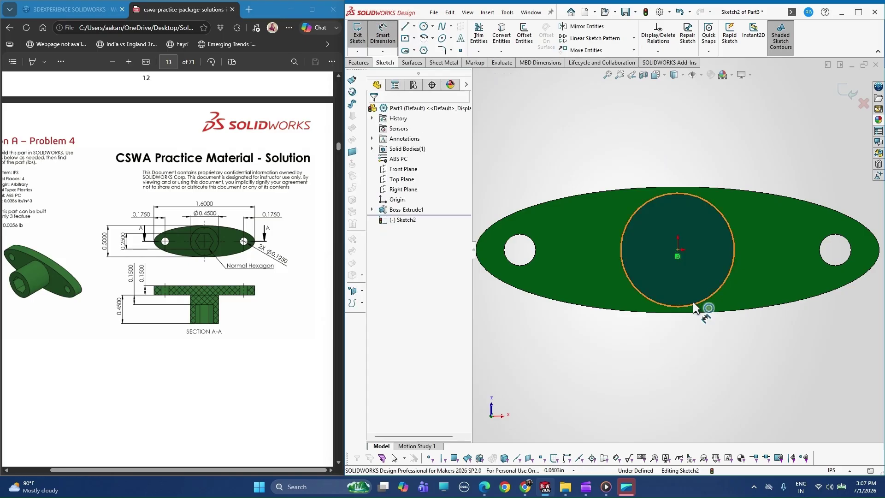
left_click(689, 303)
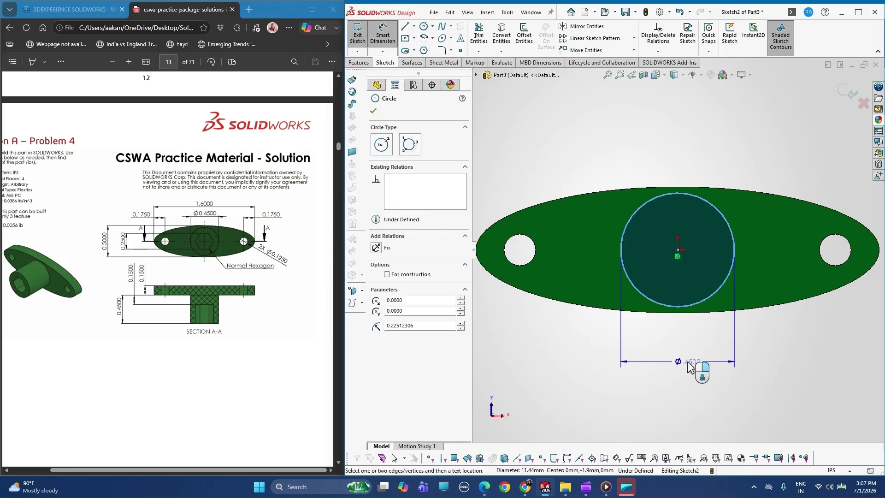
left_click(680, 359)
left_click(681, 360)
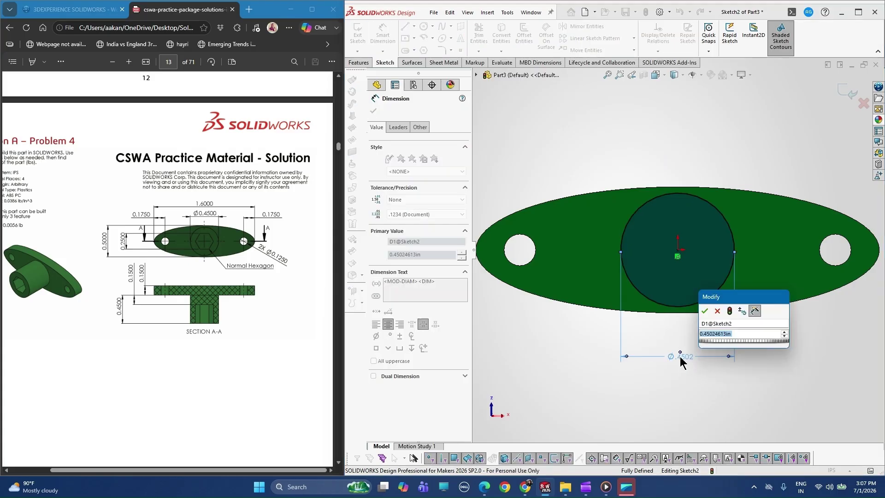
type("0.")
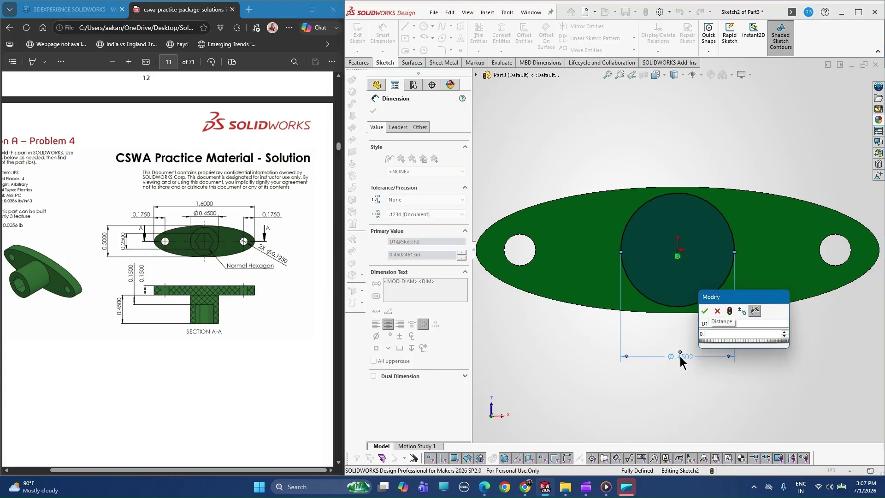
type("4500")
key("Return")
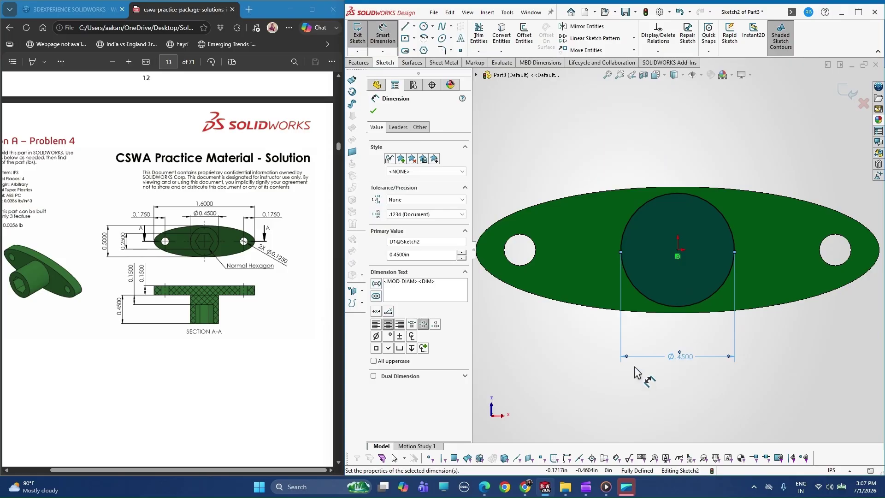
left_click(374, 111)
- Extrude the central circle 0.4500 in away from the flange with the Blind end condition, merging the result
left_click(359, 63)
left_click(363, 33)
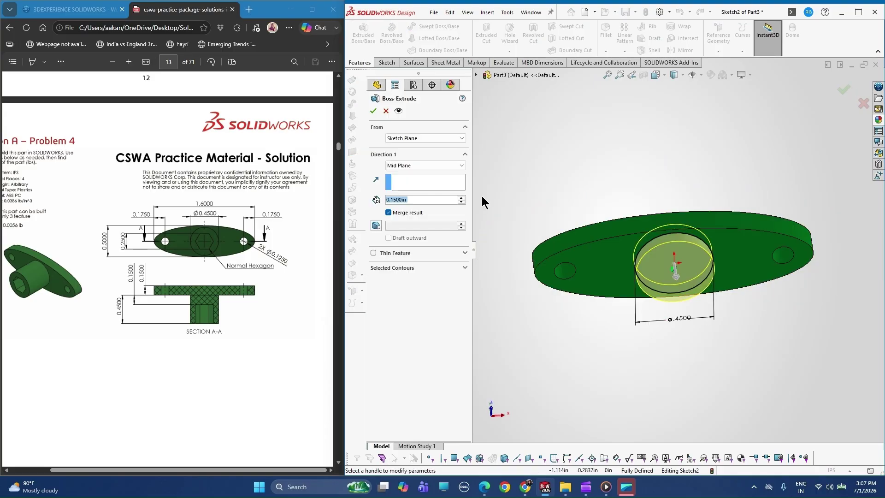
middle_click_drag(482, 196, 678, 286)
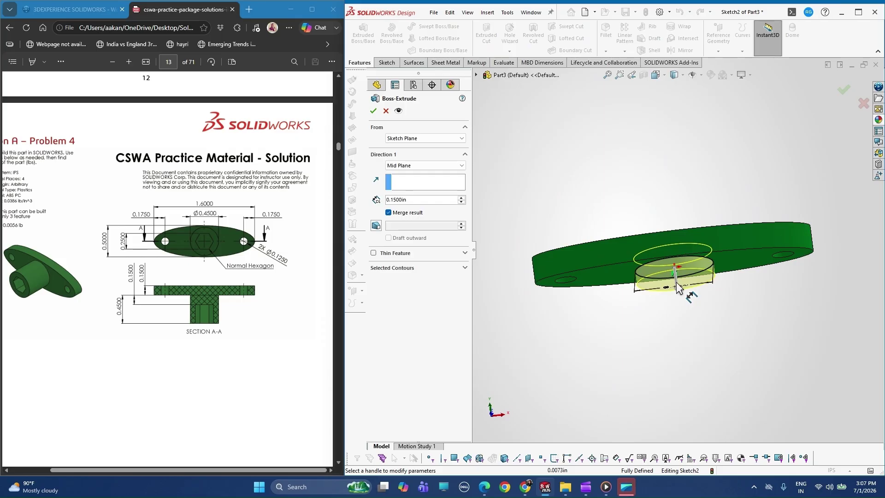
left_click(411, 163)
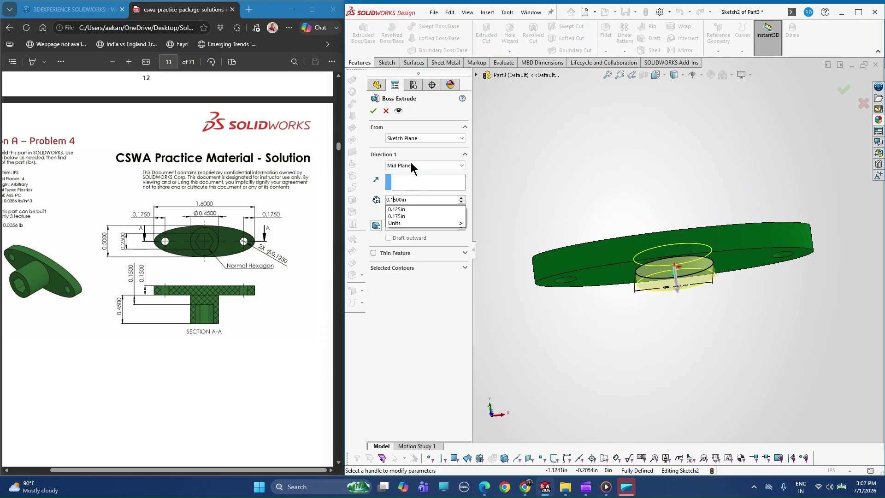
left_click(414, 164)
left_click(414, 165)
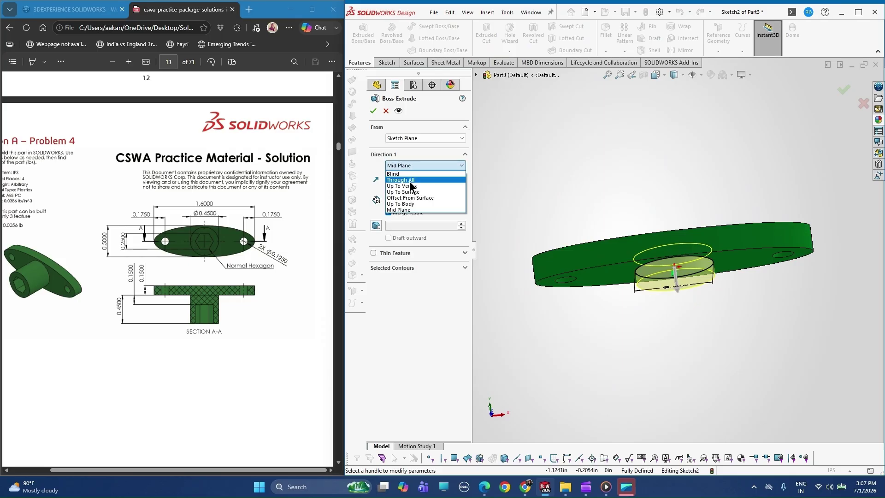
left_click(405, 174)
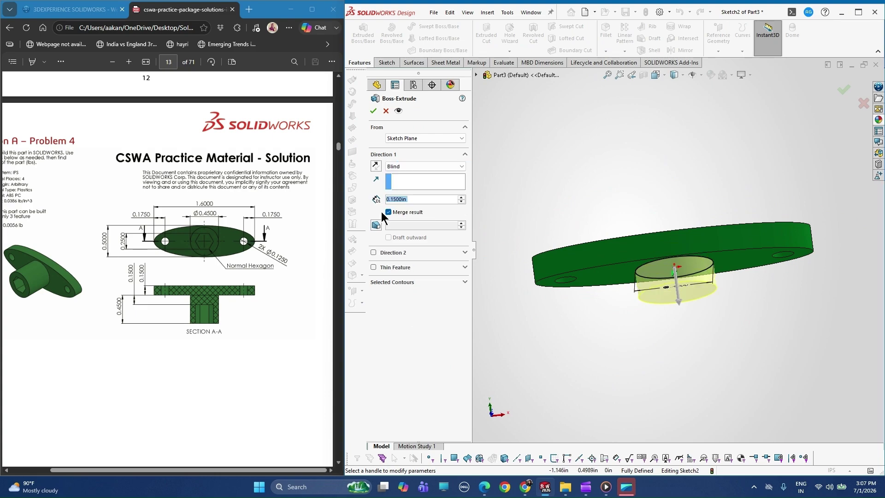
left_click(394, 199)
key("BackSpace")
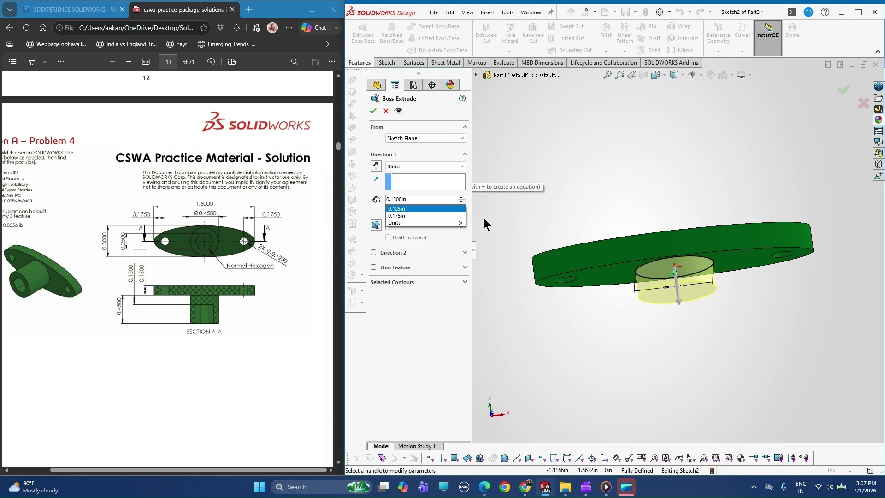
type("4")
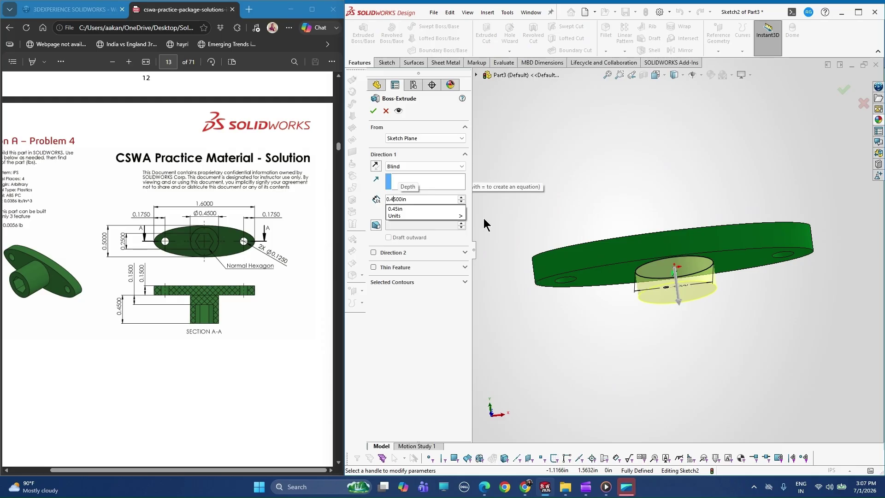
key("Return")
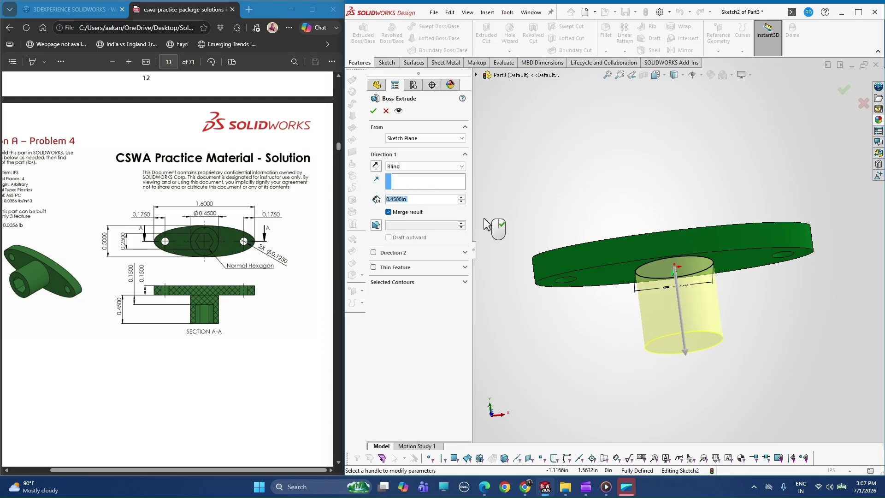
left_click(374, 111)
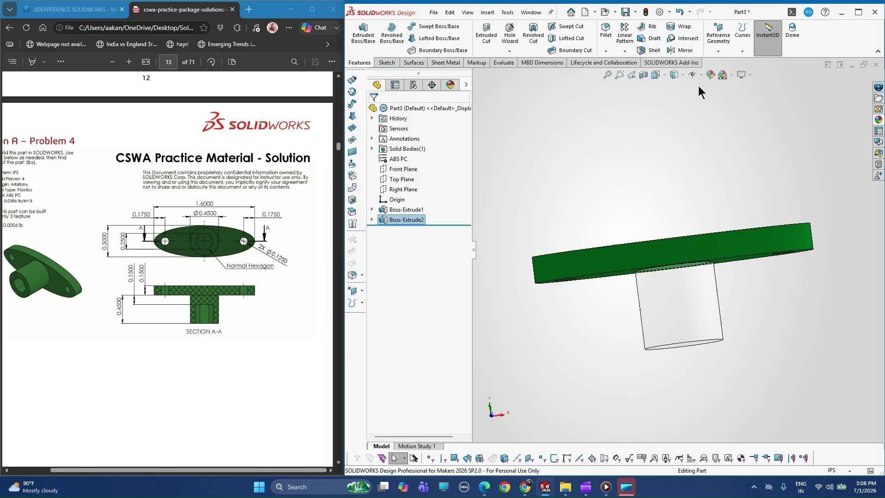
- Edit the cylindrical boss's appearance and pick a dark green colour of about RGB 0, 95, 11
left_click(711, 75)
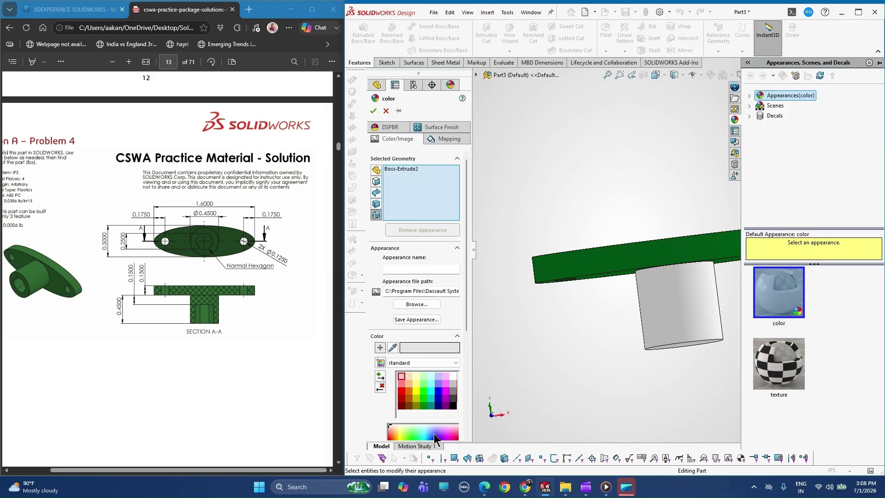
scroll(433, 409, "down", 3)
double_click(433, 405)
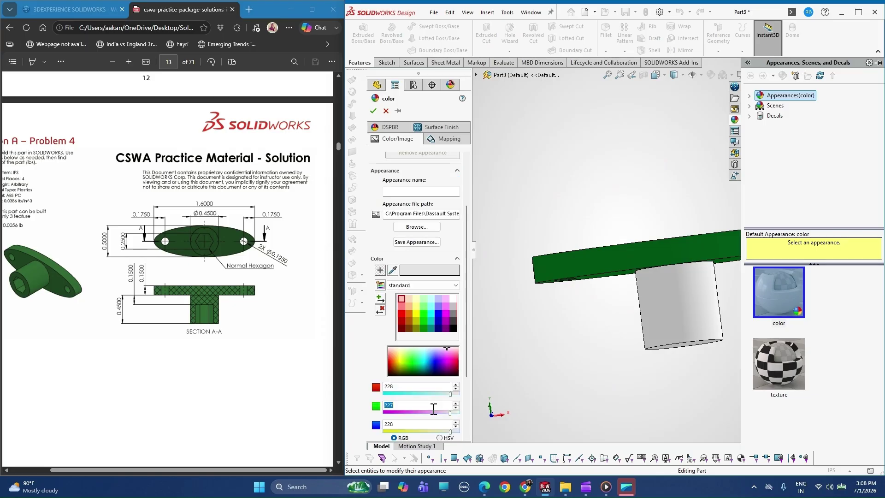
type("225")
left_click(418, 369)
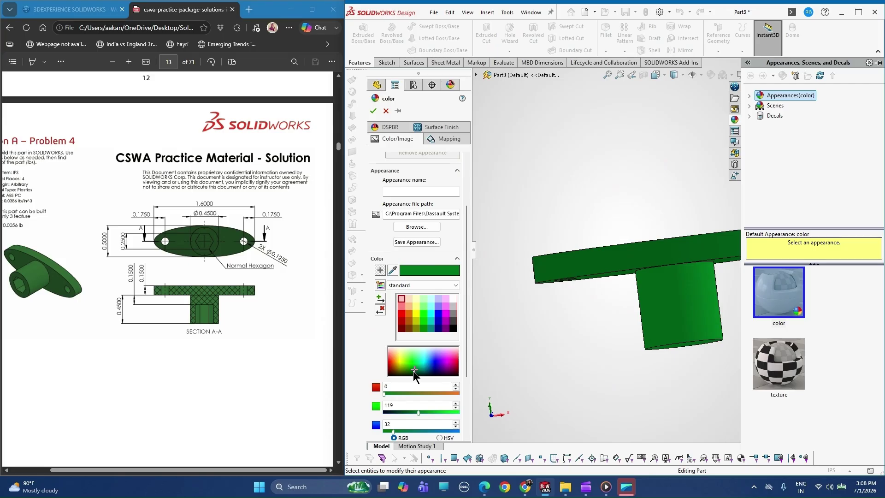
left_click(413, 371)
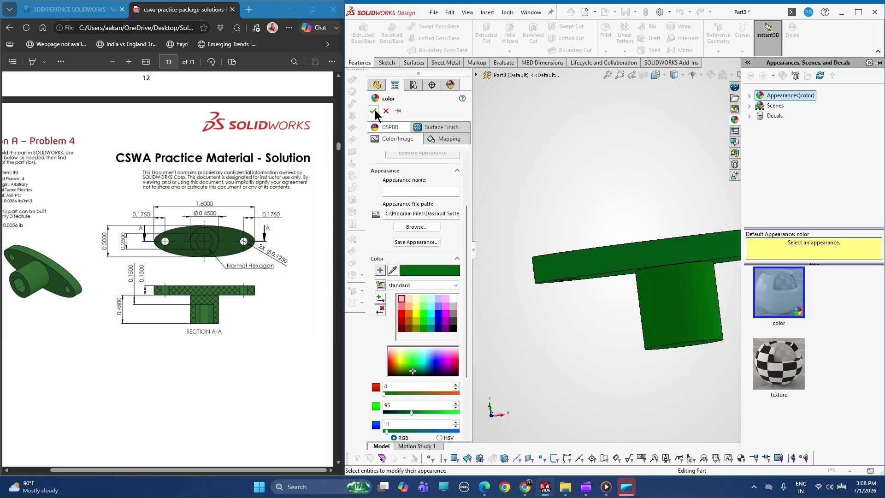
scroll(411, 328, "down", 2)
double_click(411, 328)
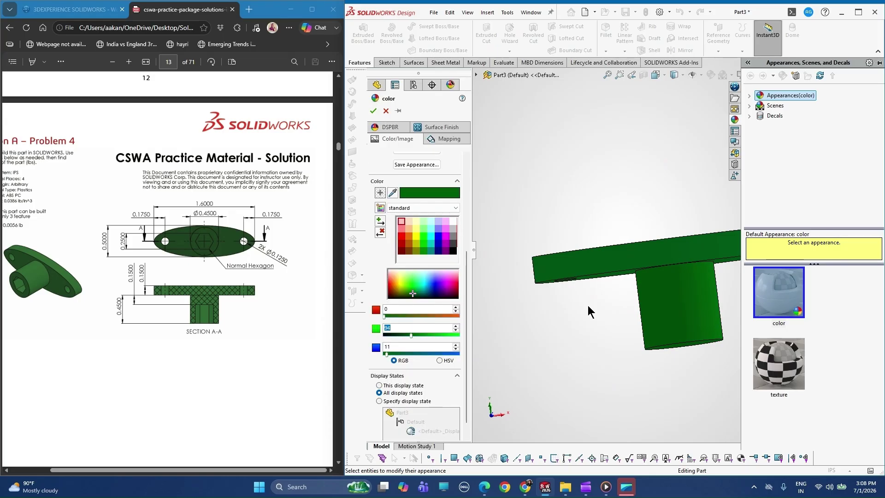
scroll(527, 364, "down", 1)
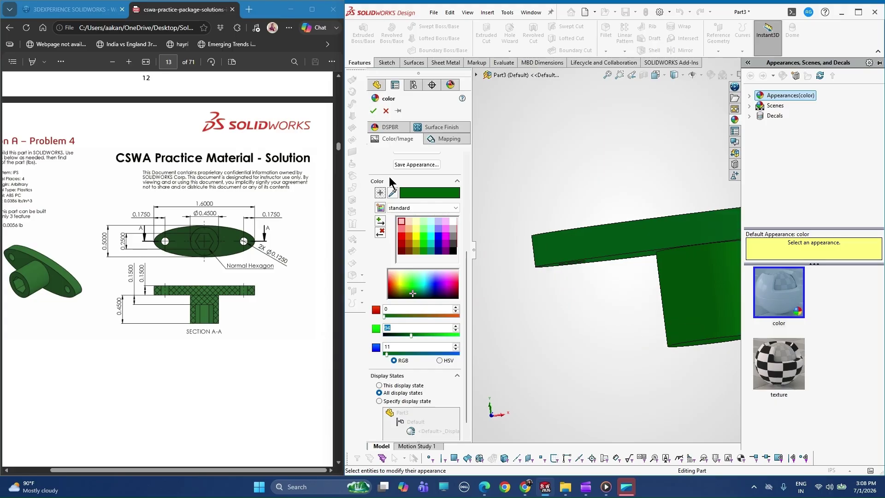
- Match the boss's colour to the flange by sampling its green (RGB 0, 82, 22), accept it and collapse the appearances pane
left_click(393, 193)
left_click(648, 225)
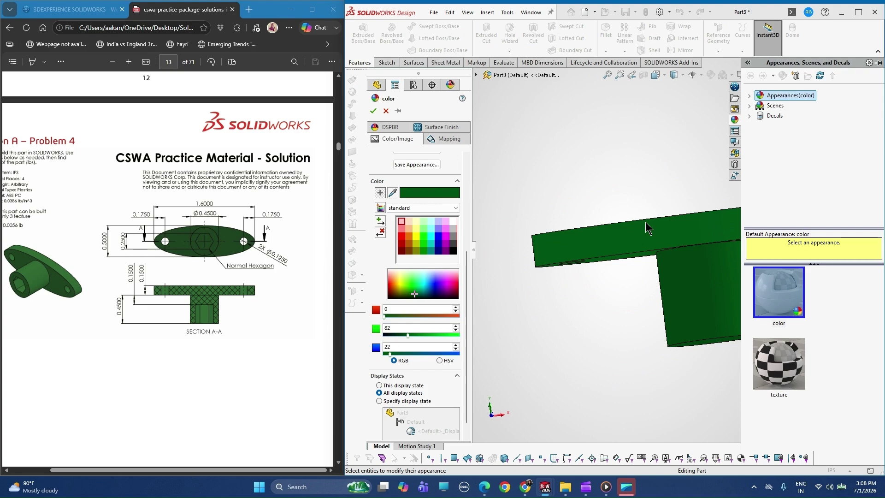
key("Return")
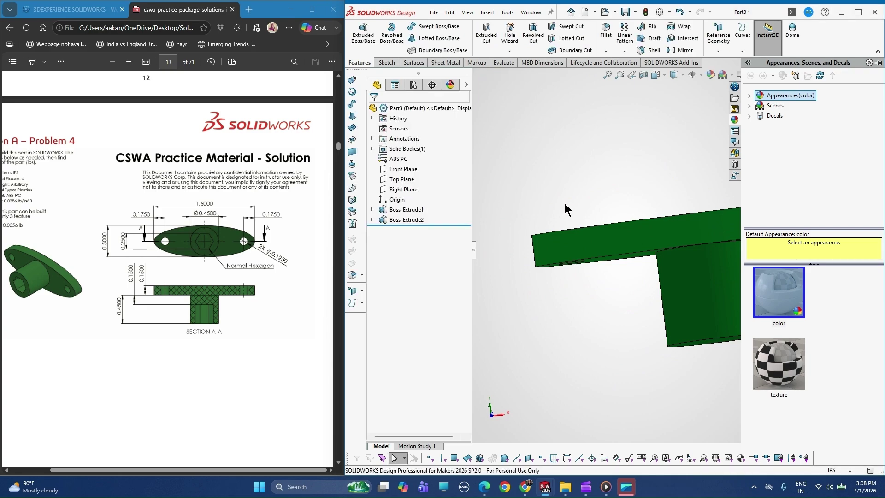
scroll(692, 229, "up", 2)
scroll(692, 229, "up", 2)
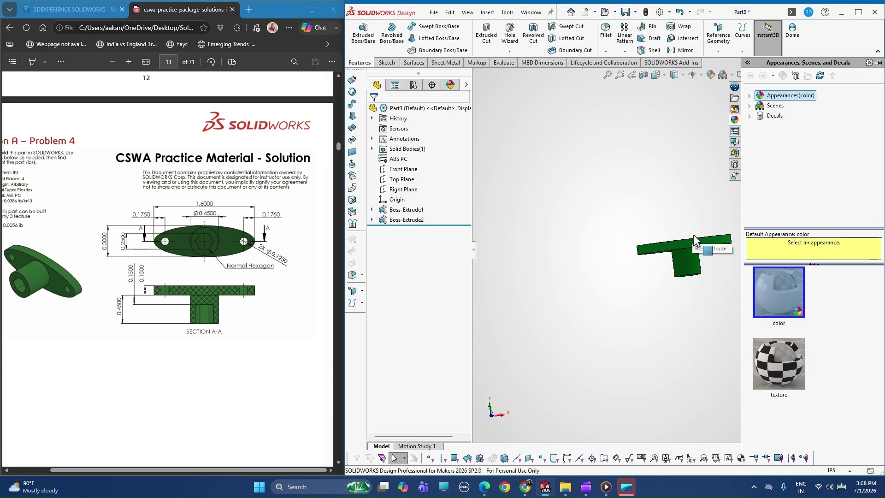
scroll(705, 246, "down", 5)
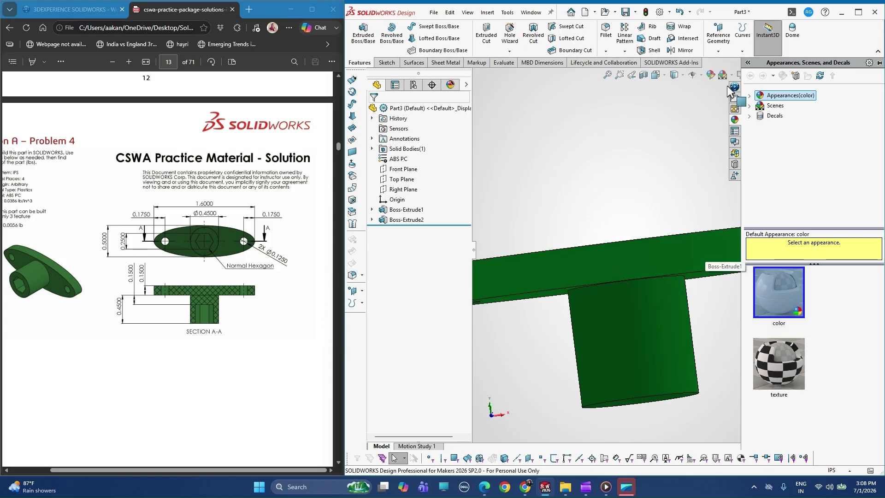
left_click(748, 64)
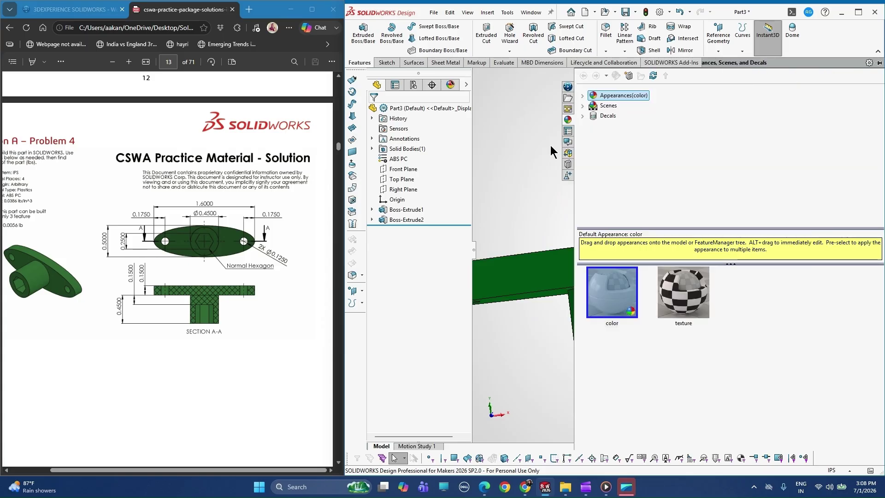
left_click(879, 63)
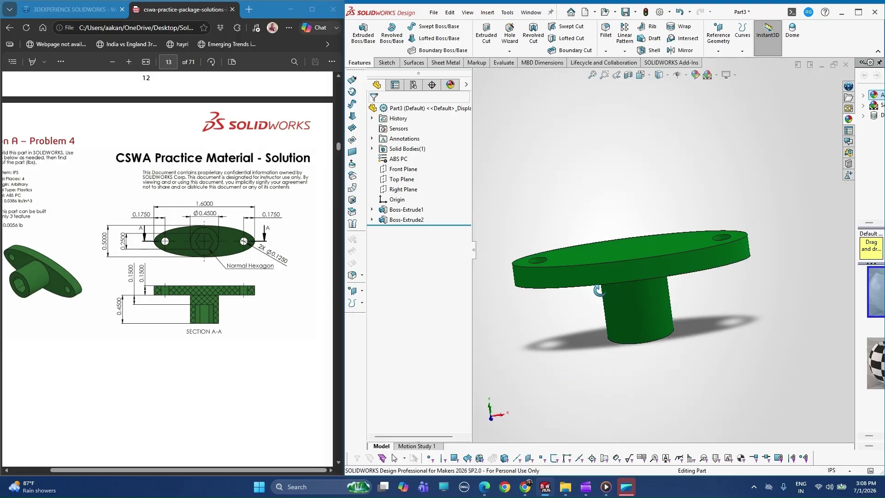
- Start a sketch on the boss's end face and draw a six-sided polygon centred on the origin, inscribed circle diameter about 0.273 in
middle_click_drag(599, 291, 613, 294)
middle_click_drag(698, 313, 682, 171)
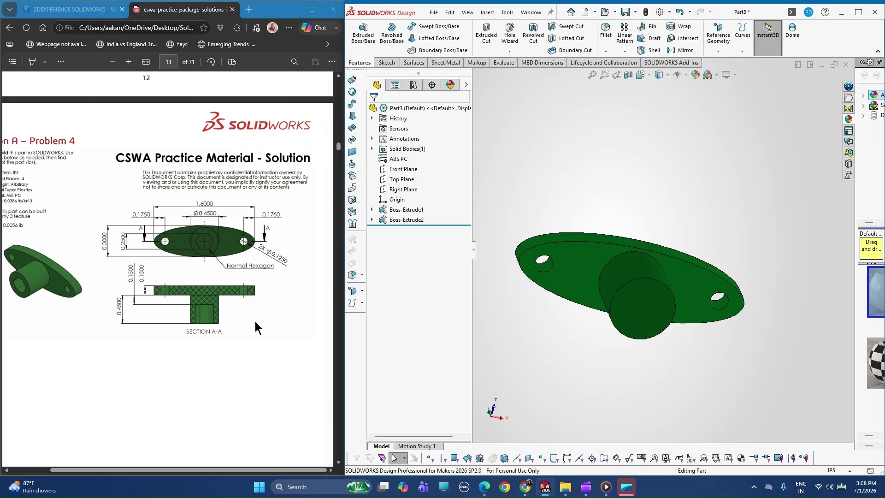
left_click(641, 315)
left_click(379, 62)
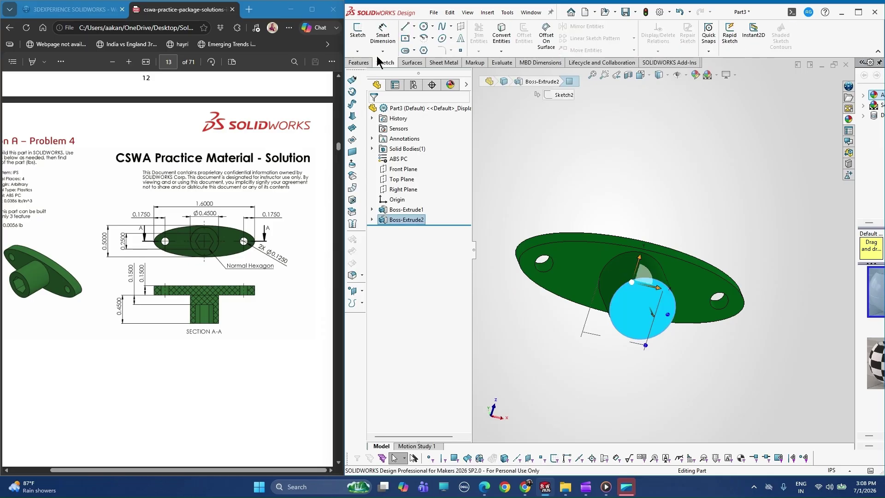
left_click(358, 32)
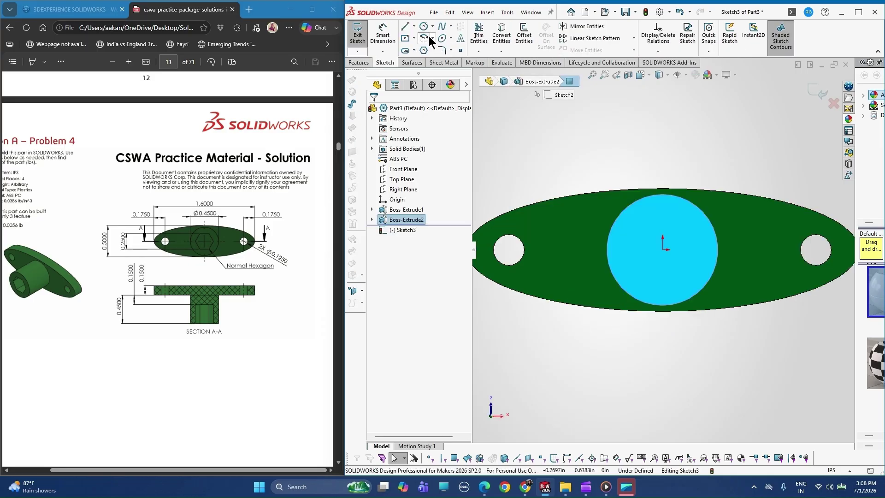
left_click(424, 50)
left_click(664, 237)
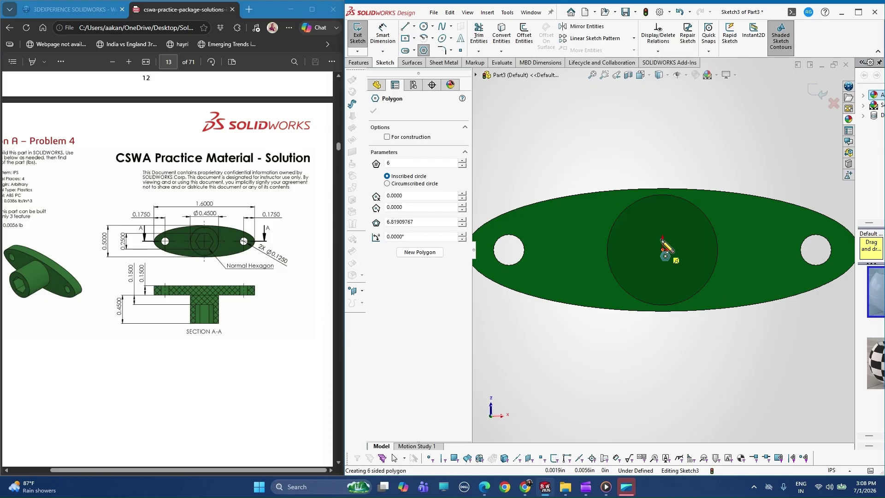
left_click(643, 217)
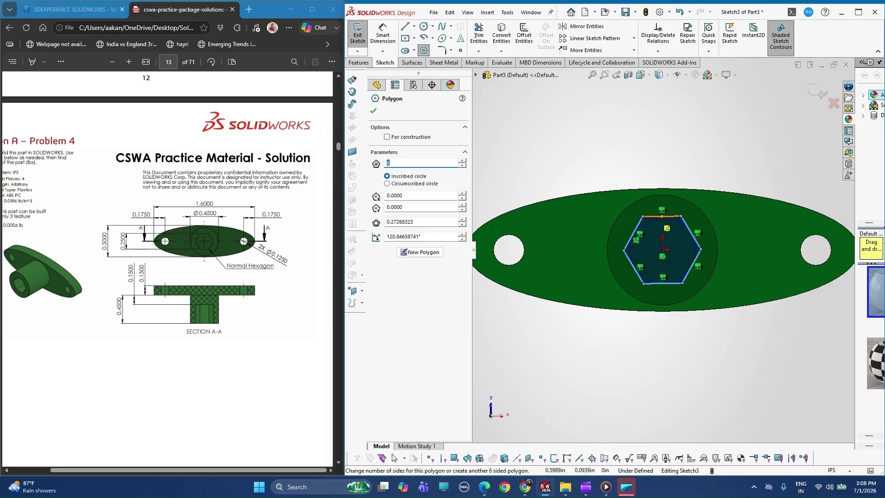
- Dimension the distance between the hexagon's upper and lower sides as 0.2500 in
left_click(383, 34)
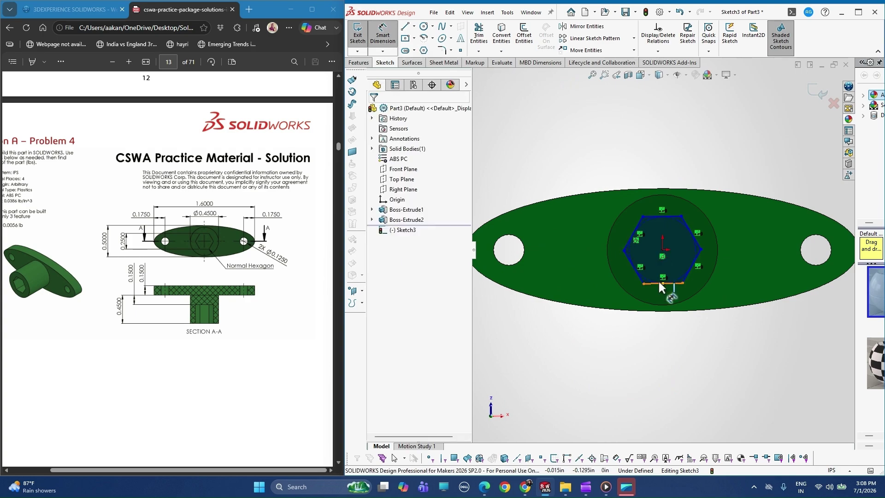
left_click(660, 284)
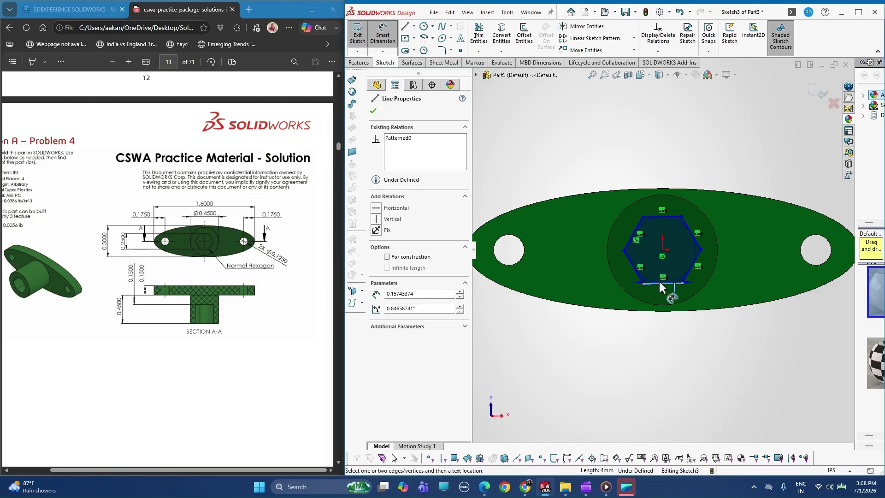
left_click(666, 215)
key("z")
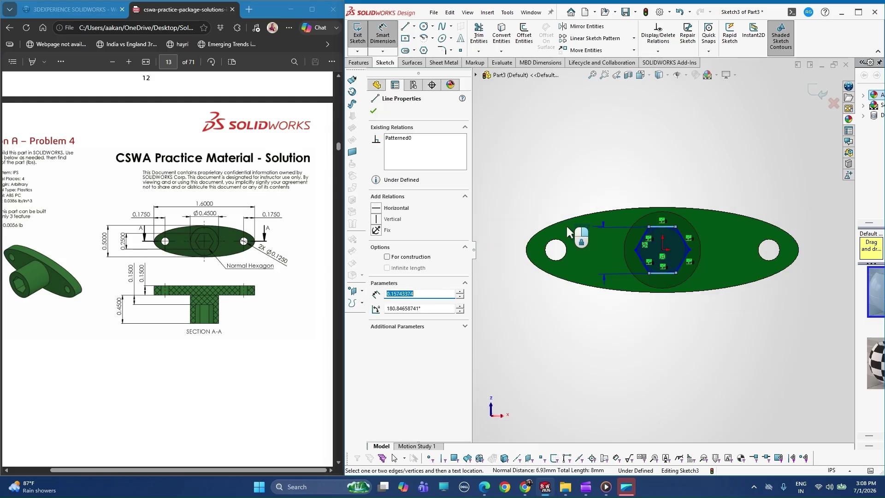
left_click(490, 251)
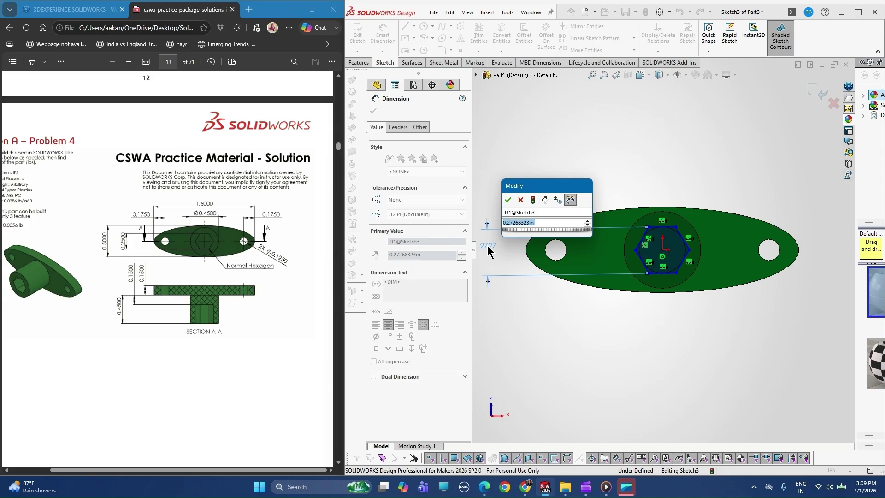
type("0.2500")
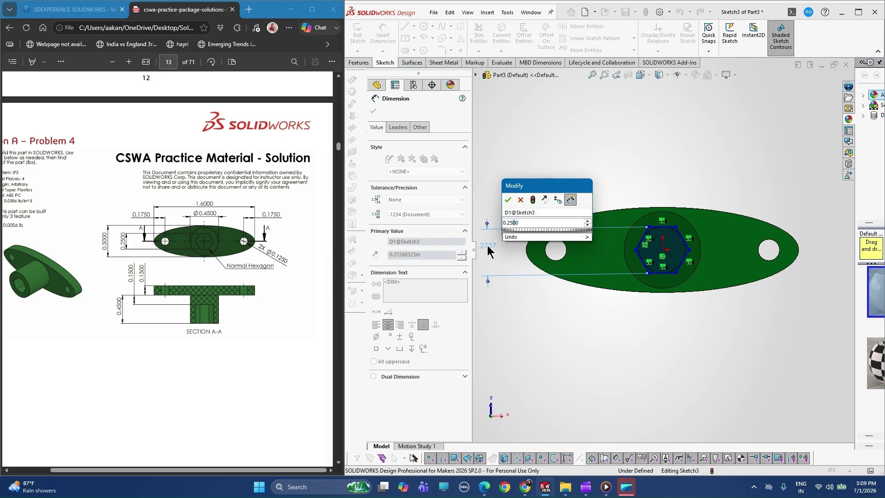
key("Return")
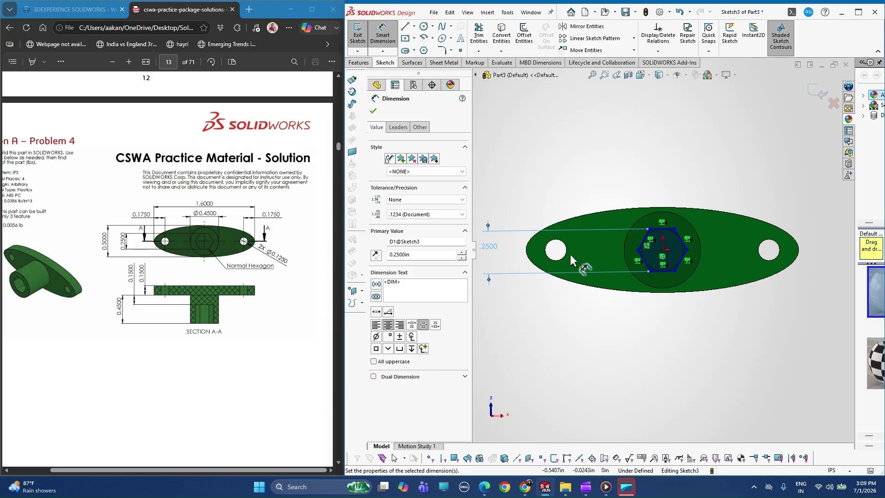
left_click(373, 112)
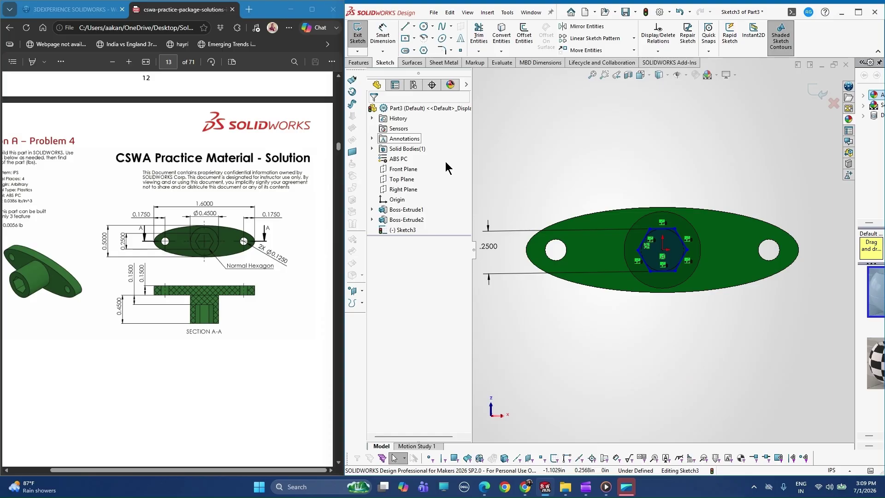
- Add a Horizontal relation between the hexagon's centre point and its two opposite side vertices
scroll(656, 244, "down", 2)
scroll(657, 243, "down", 2)
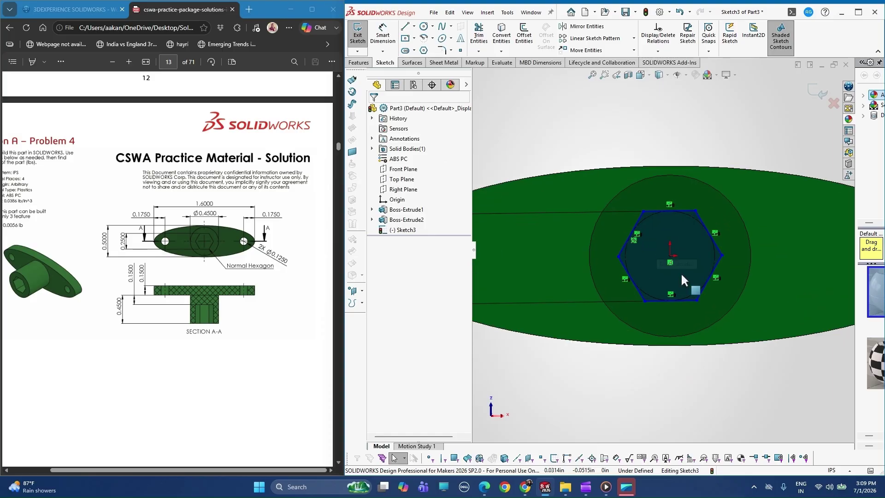
left_click(618, 257)
left_click(722, 255, "ctrl")
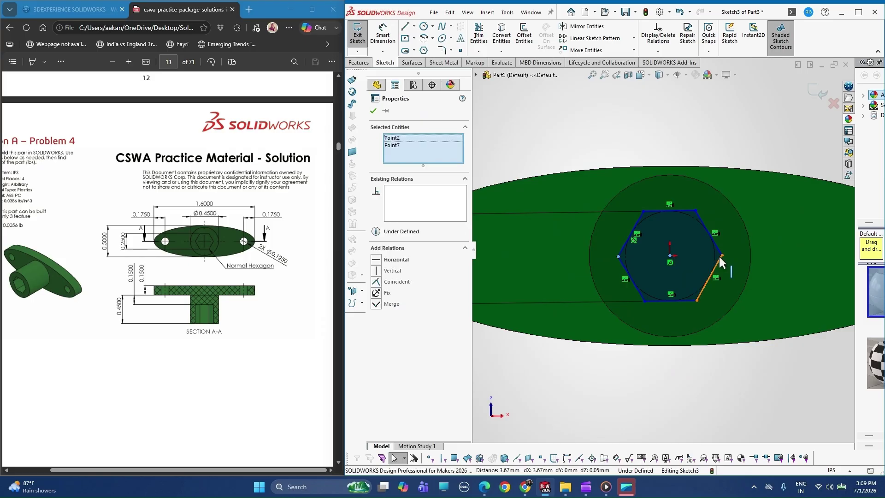
left_click(722, 255, "ctrl")
left_click(396, 260)
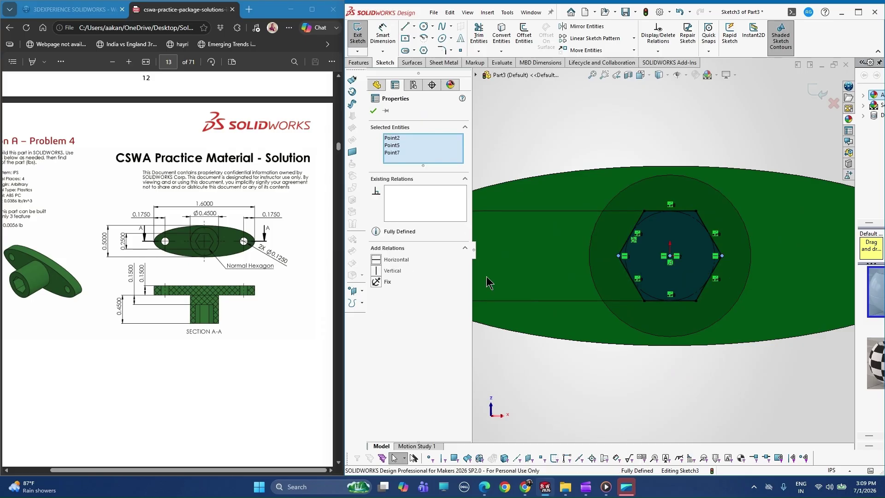
scroll(663, 252, "up", 3)
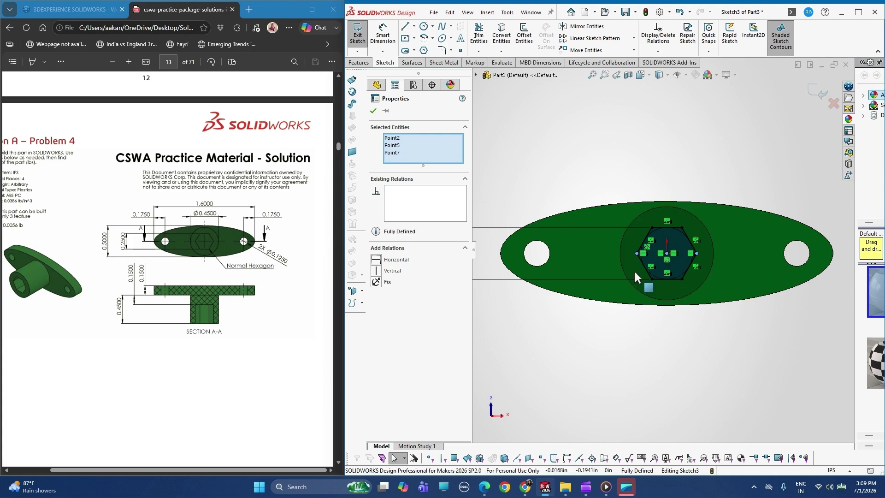
key("Escape")
- Cut the hexagon 0.3000 in deep into the boss with an Extruded Cut using the Blind end condition
left_click(359, 63)
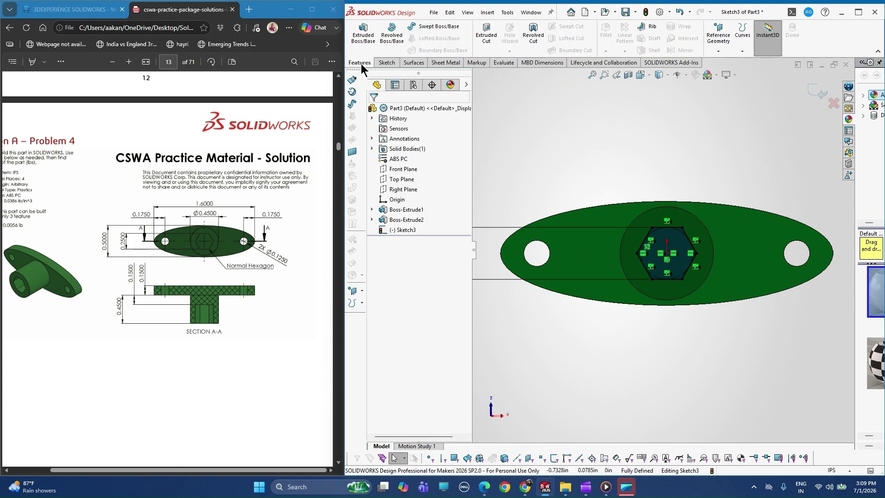
left_click(495, 42)
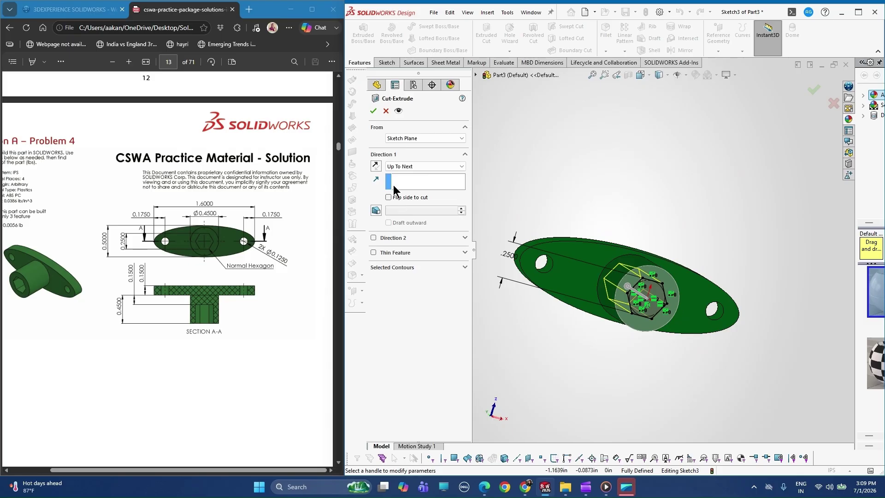
left_click(401, 167)
left_click(397, 175)
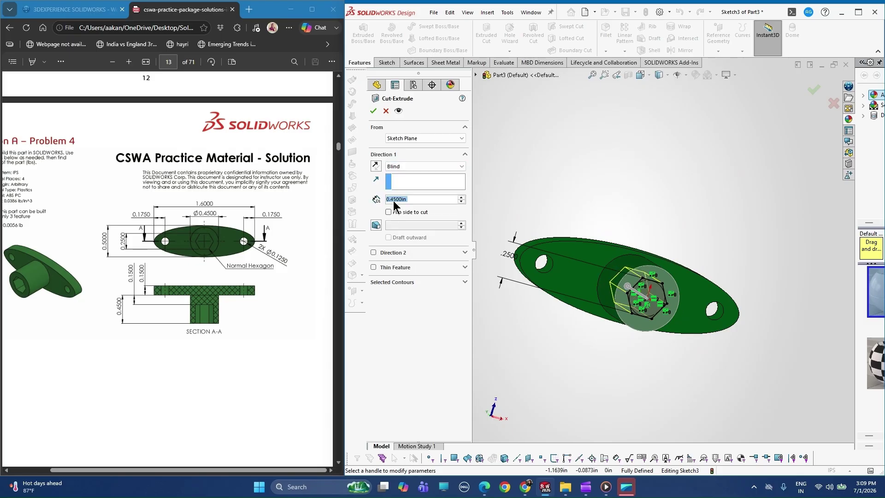
left_click(394, 201)
key("BackSpace")
key("BackSpace")
type("30")
key("Return")
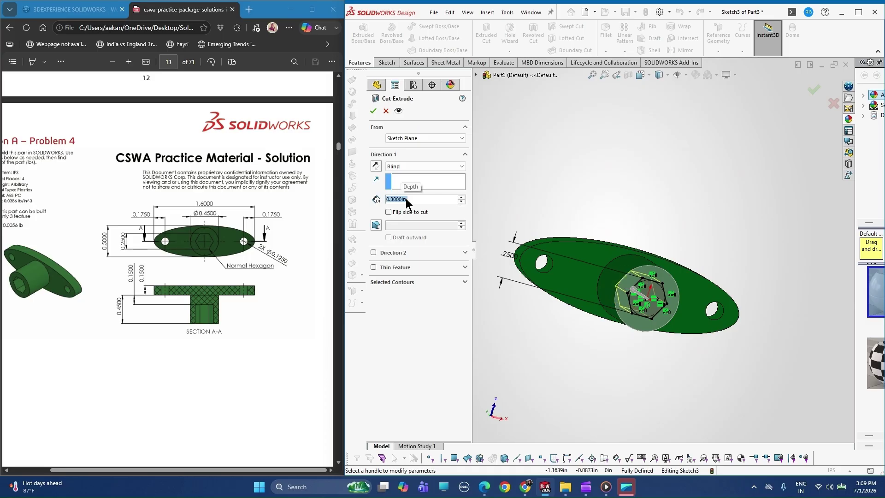
middle_click_drag(655, 287, 646, 318)
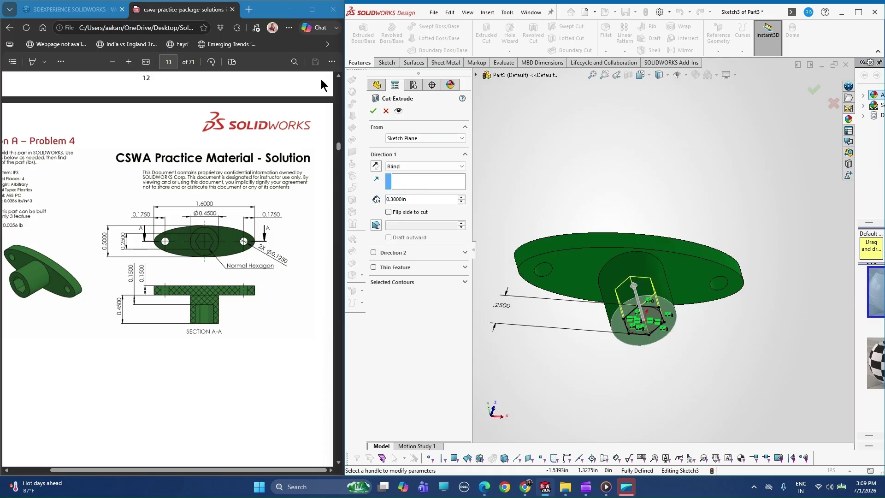
left_click(373, 111)
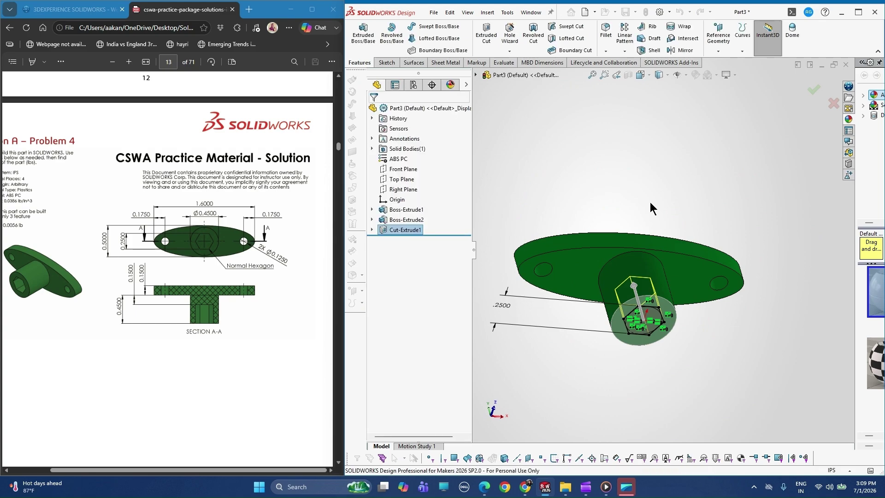
middle_click_drag(651, 209, 652, 315)
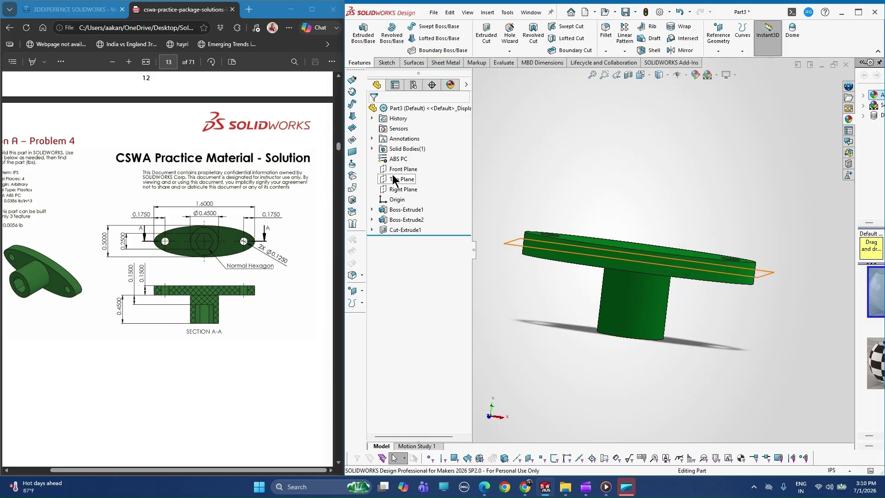
- Inspect the hexagonal pocket in a Front Plane section view with Keep cap color and Graphics-only section enabled, and turn the section off
left_click(407, 170)
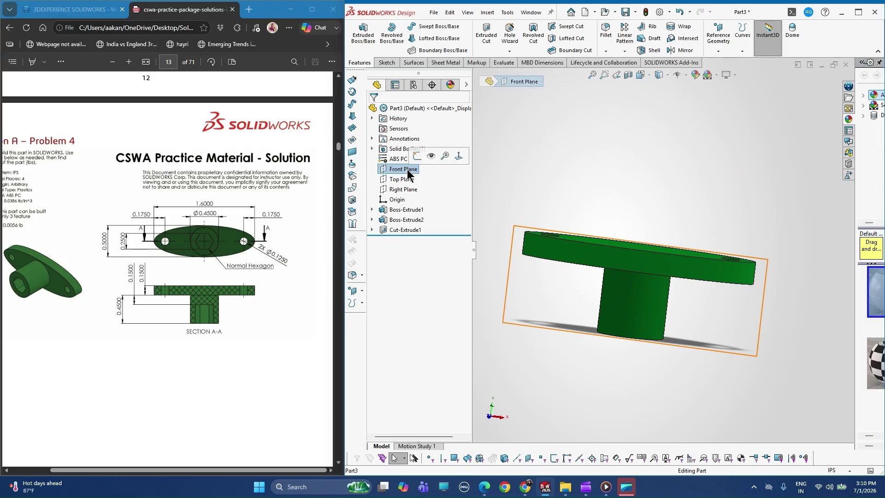
left_click(643, 79)
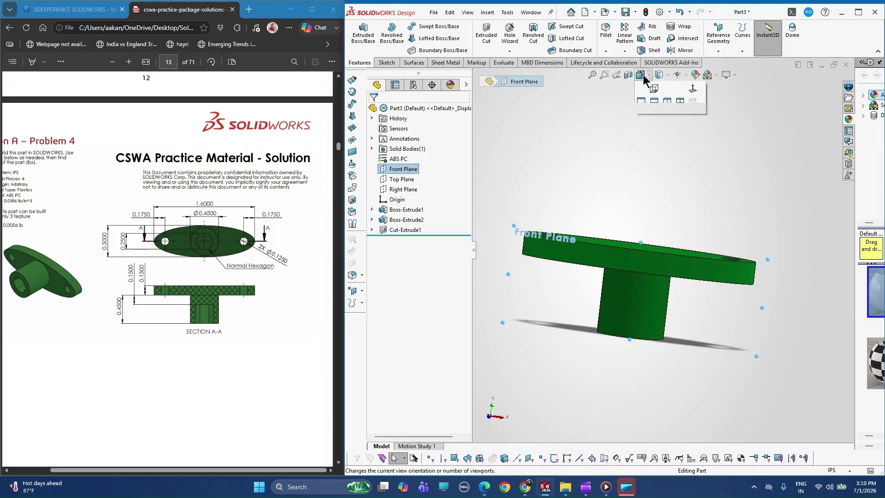
left_click(691, 130)
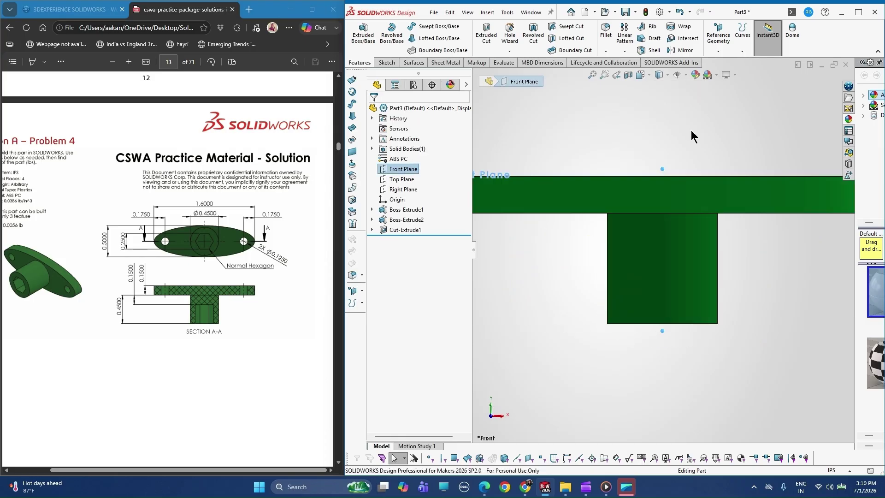
left_click(628, 75)
key("f")
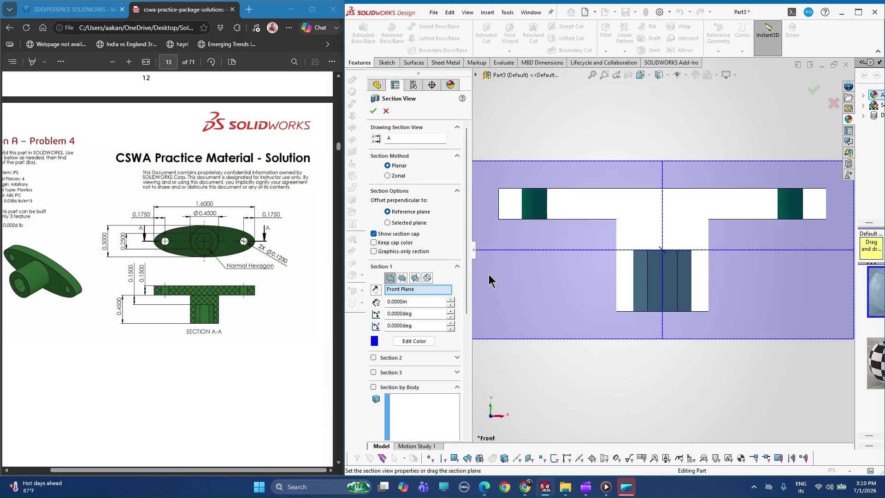
left_click(374, 243)
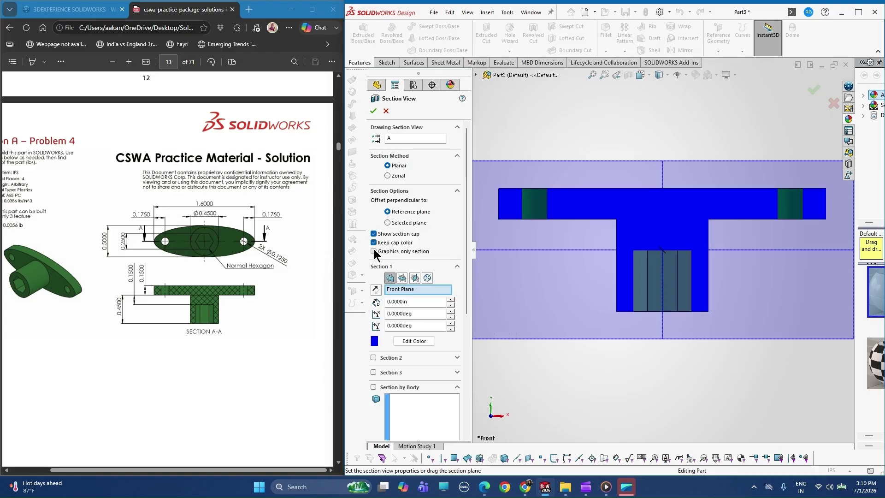
left_click(374, 252)
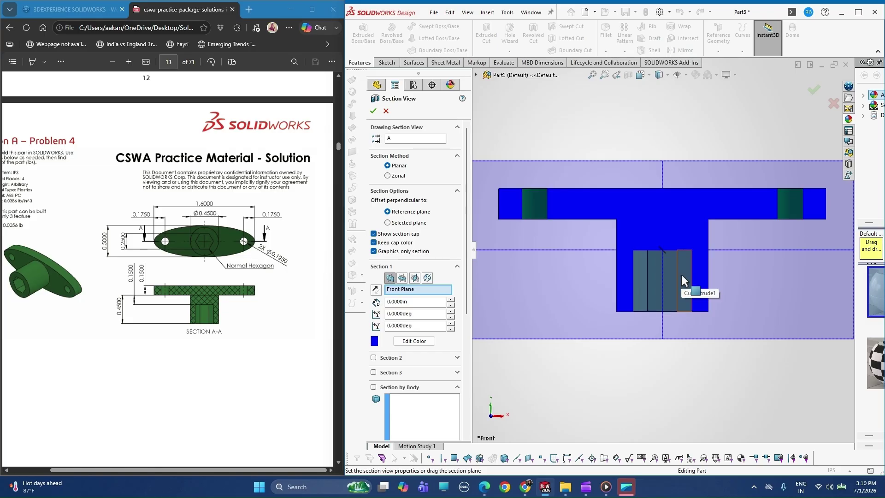
left_click(374, 111)
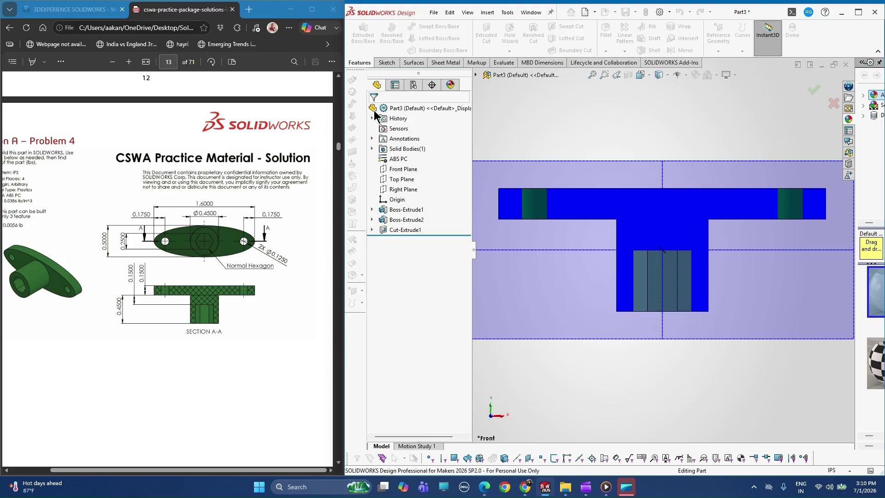
left_click(629, 75)
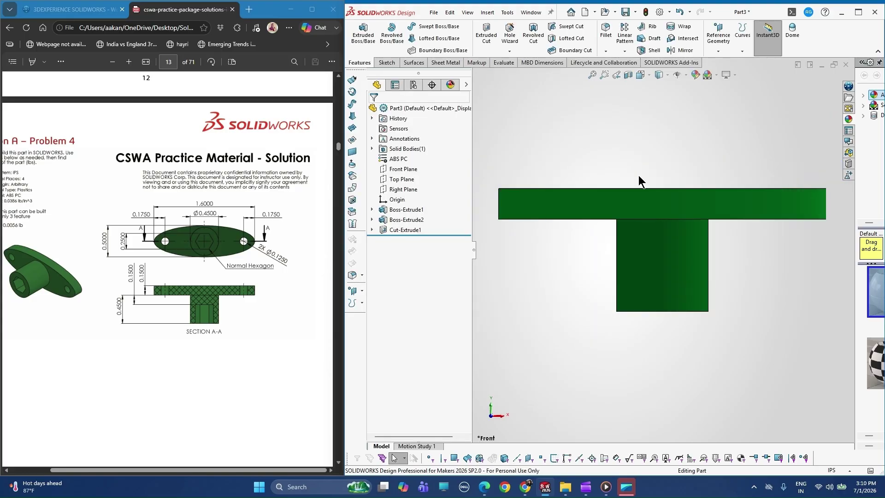
- Examine the flange holes, boss and hexagon from the top with hidden lines visible, and restore the shaded-with-edges display
mouse_move(640, 177)
middle_mouse_down()
mouse_move(656, 157)
mouse_move(657, 174)
middle_mouse_up()
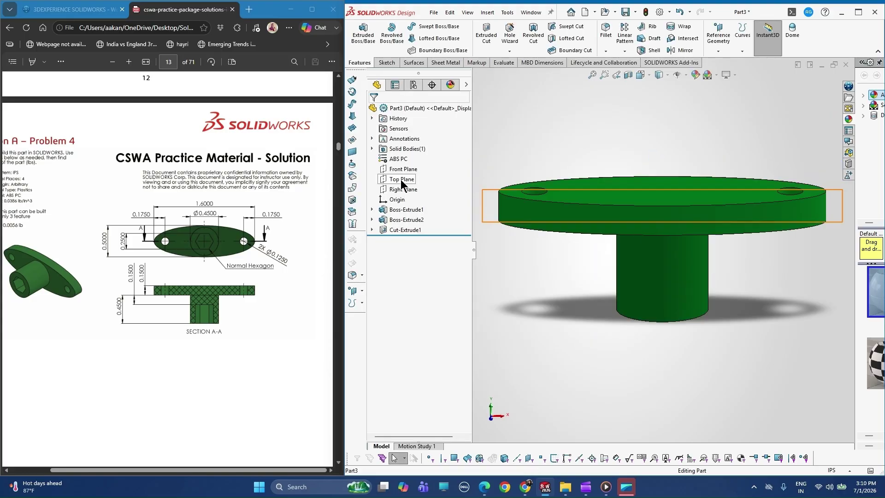
left_click(401, 180)
left_click(641, 75)
left_click(652, 88)
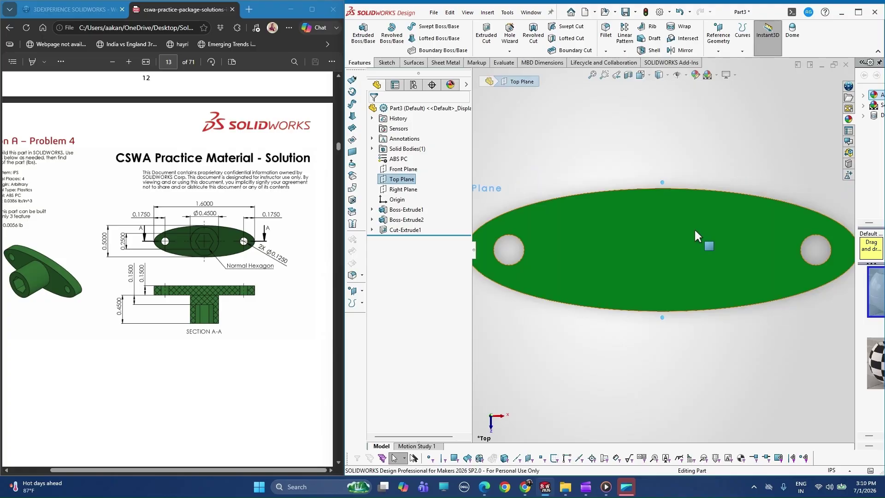
left_click(668, 78)
left_click(668, 119)
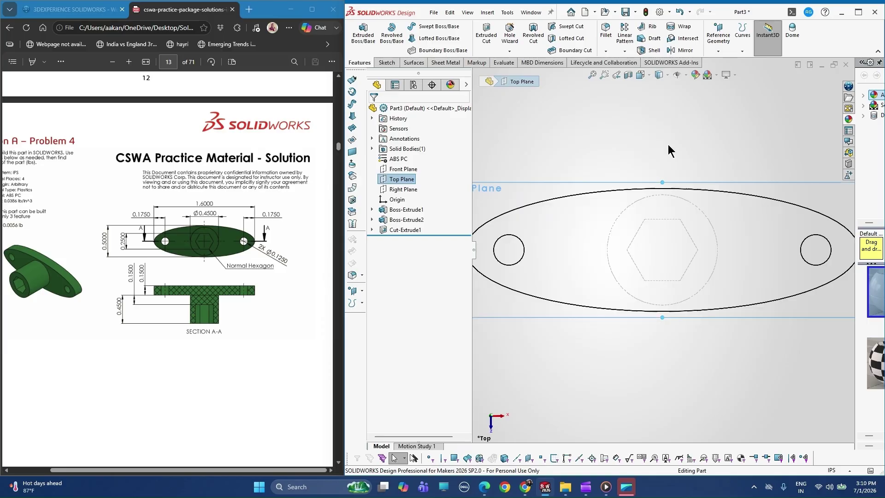
key("f")
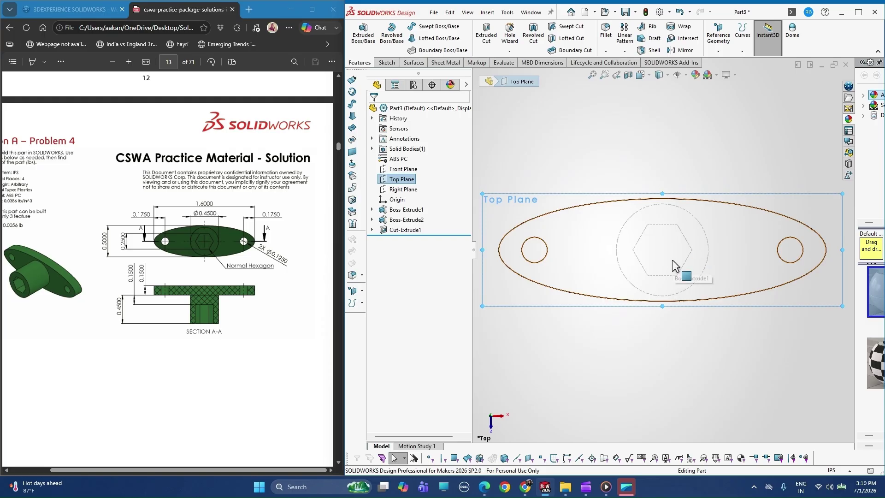
left_click(668, 83)
left_click(664, 97)
middle_click_drag(623, 234, 646, 149)
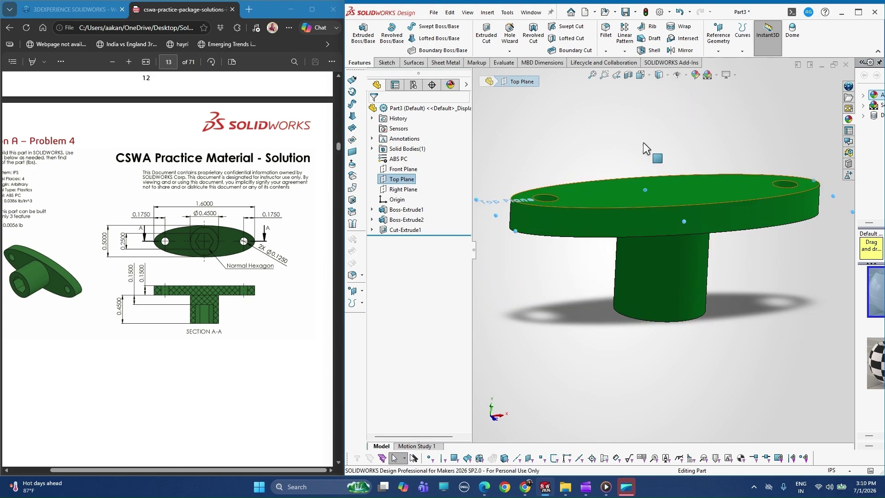
- Orient the part to the isometric view and check its mass properties against the drawing's stated mass
left_click_drag(109, 471, 69, 471)
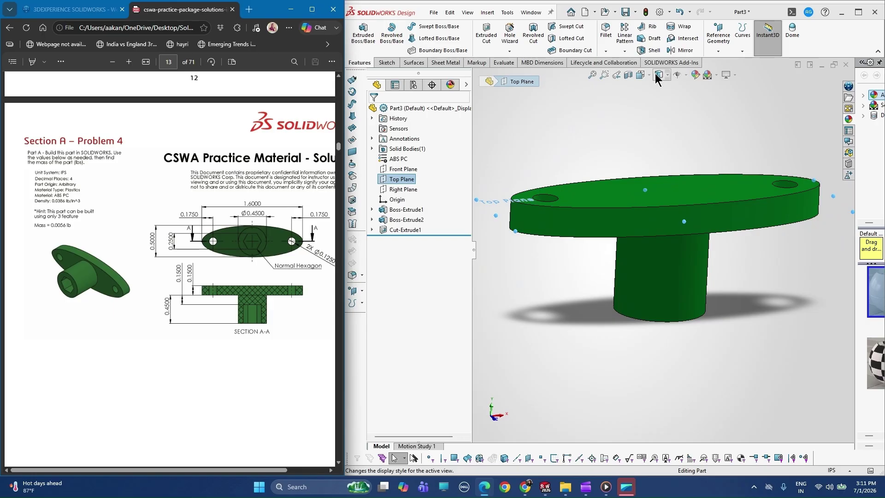
left_click(641, 75)
left_click(701, 101)
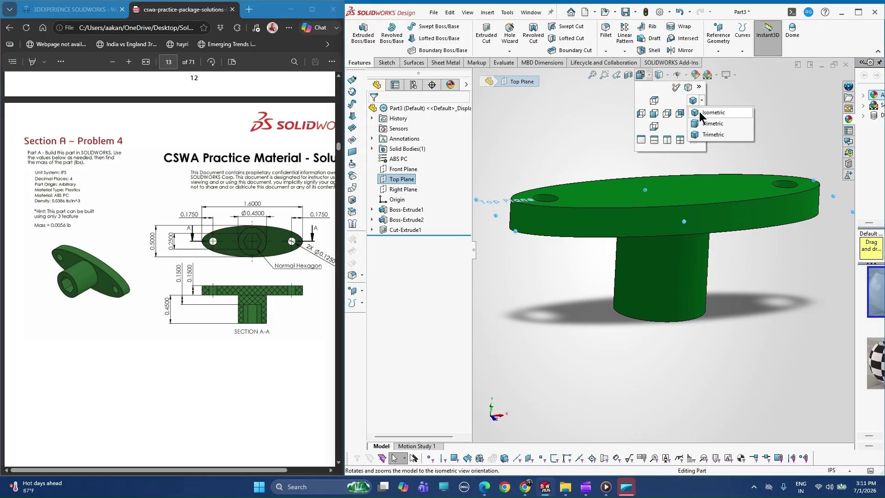
left_click(701, 113)
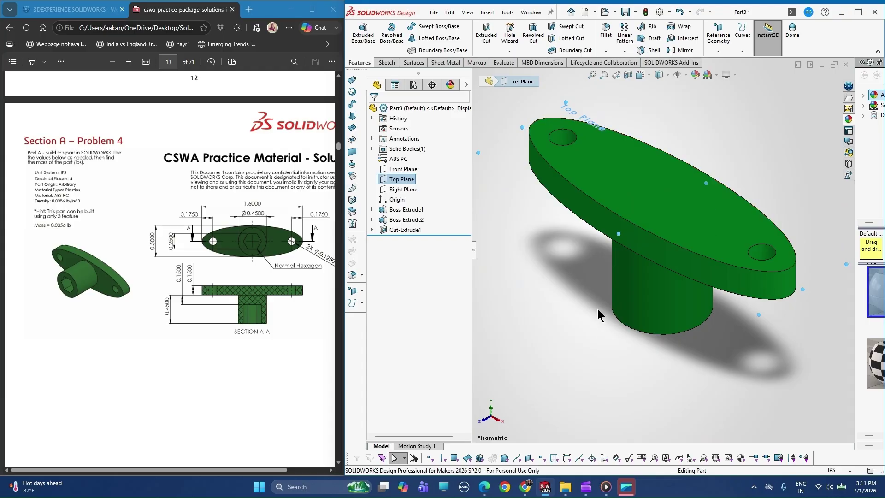
left_click(503, 63)
left_click(416, 35)
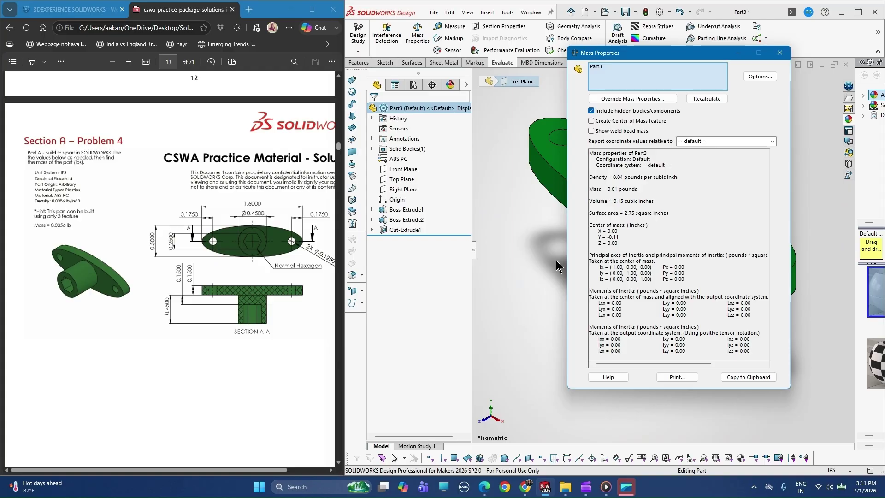
left_click(781, 53)
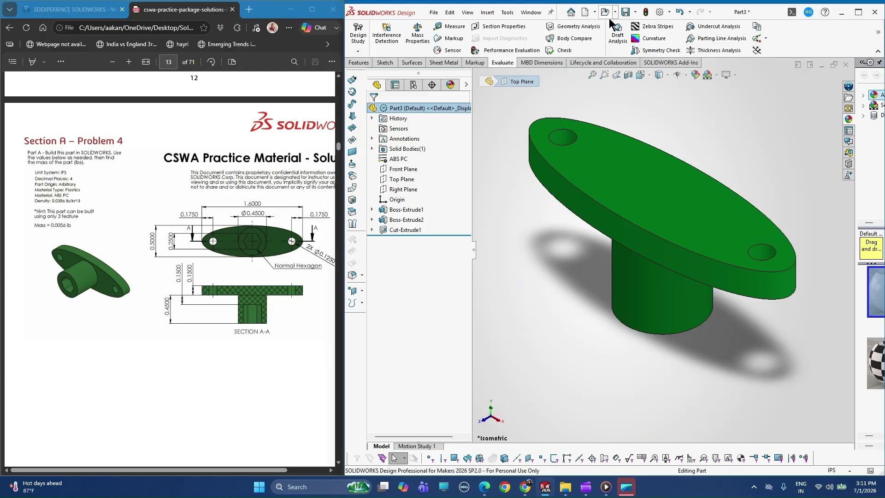
- Review the material density in the document properties and set the Mass/Section Properties length to four decimals (.1234)
left_click(507, 13)
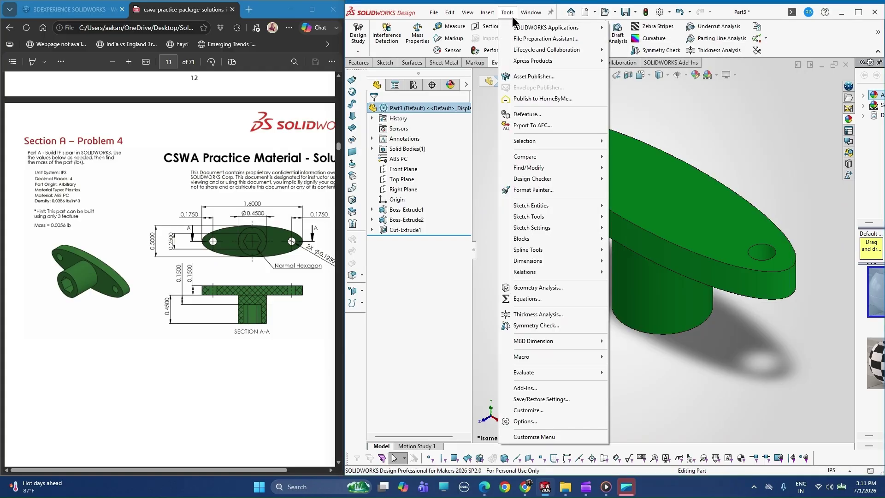
left_click(538, 422)
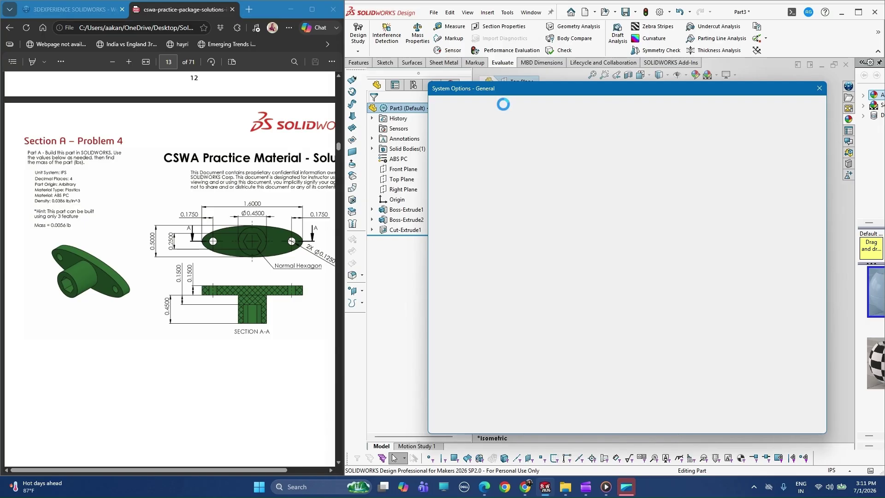
left_click(501, 107)
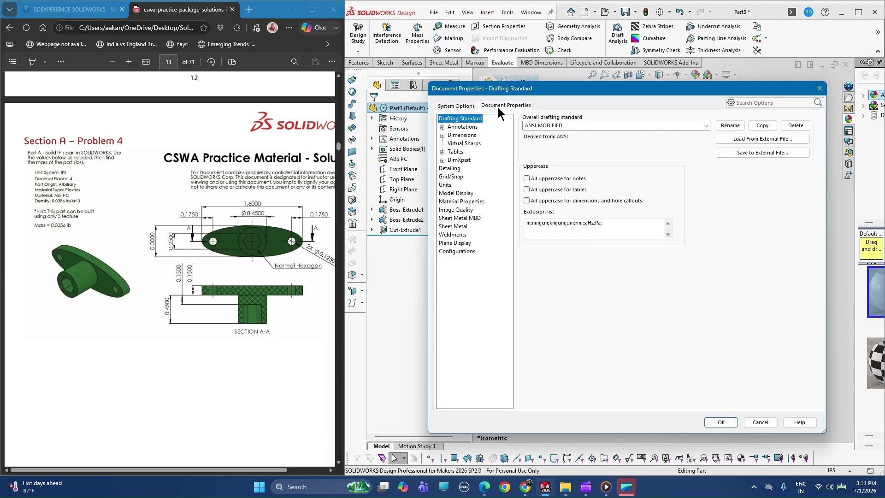
left_click(459, 202)
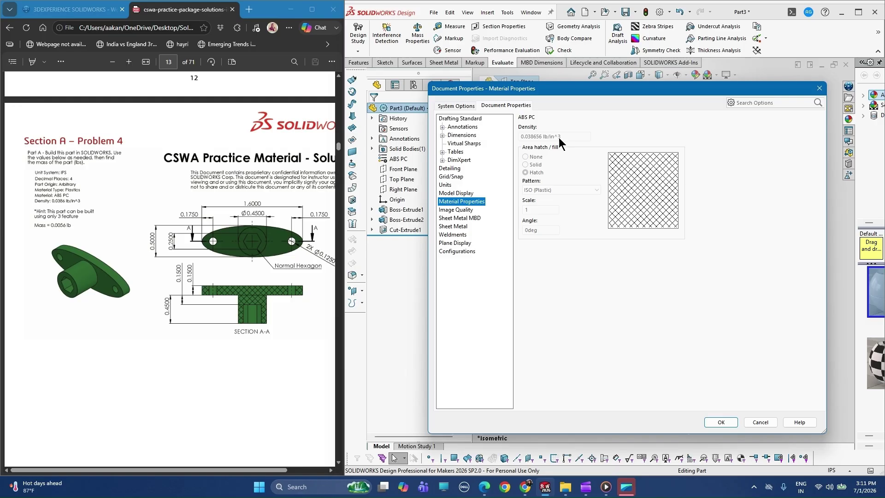
left_click(446, 185)
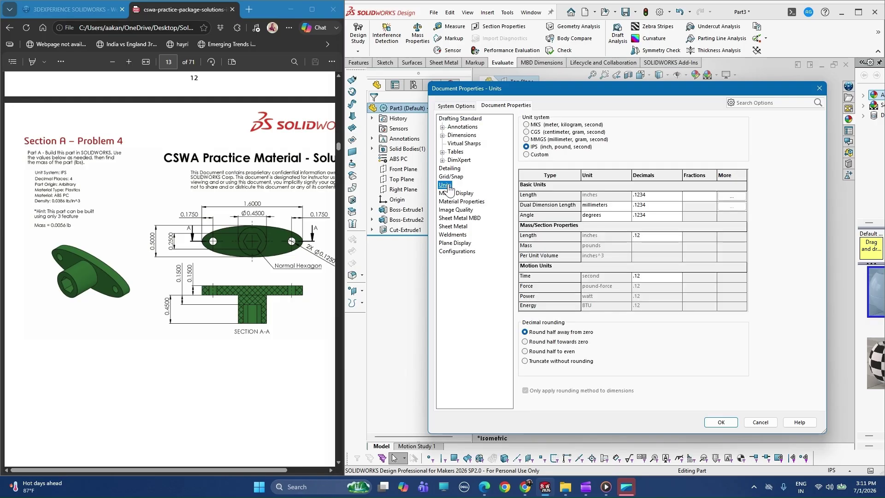
left_click(574, 254)
left_click(642, 235)
left_click(678, 236)
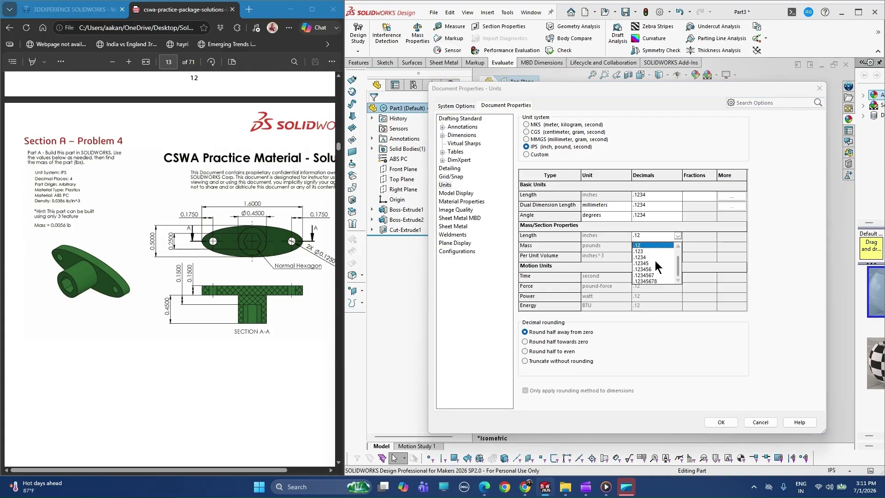
left_click(655, 261)
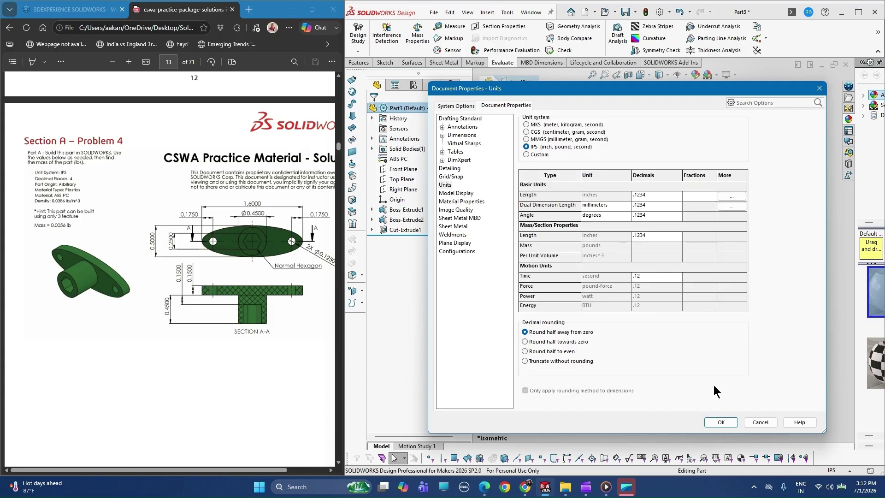
- Set the Motion Units time to four decimals (.1234), apply the document properties and check the part's mass properties again
left_click(654, 275)
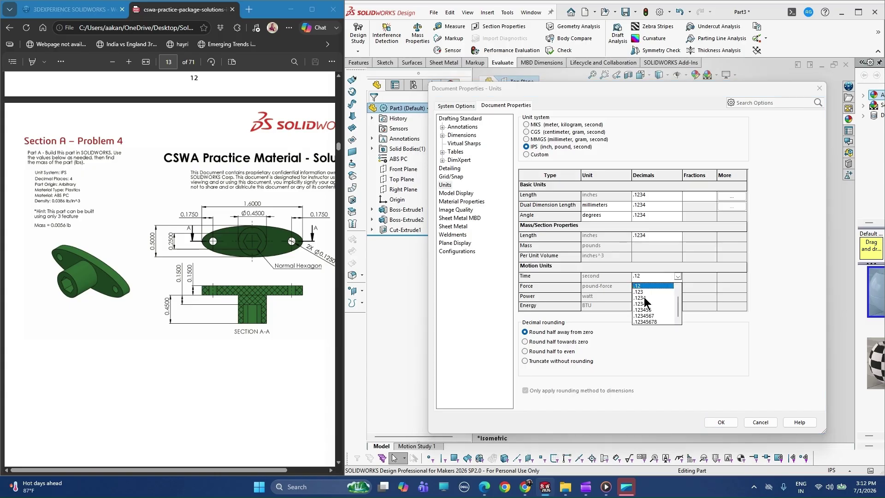
left_click(645, 298)
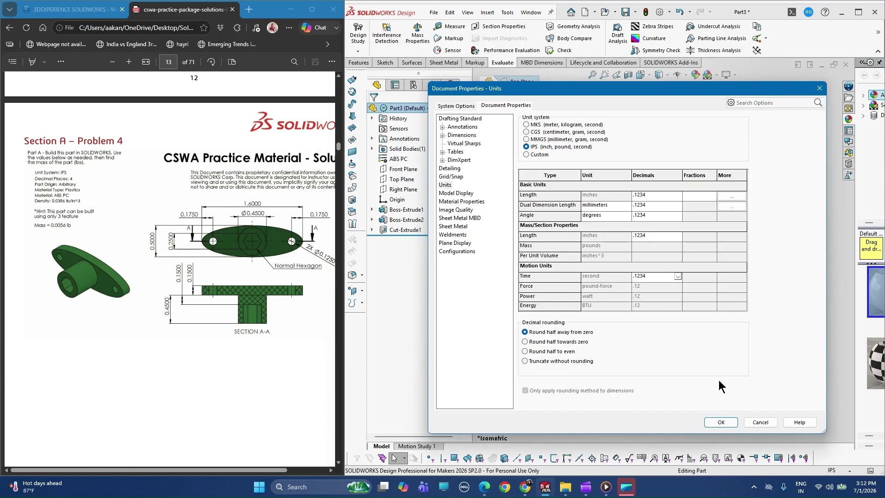
left_click(721, 423)
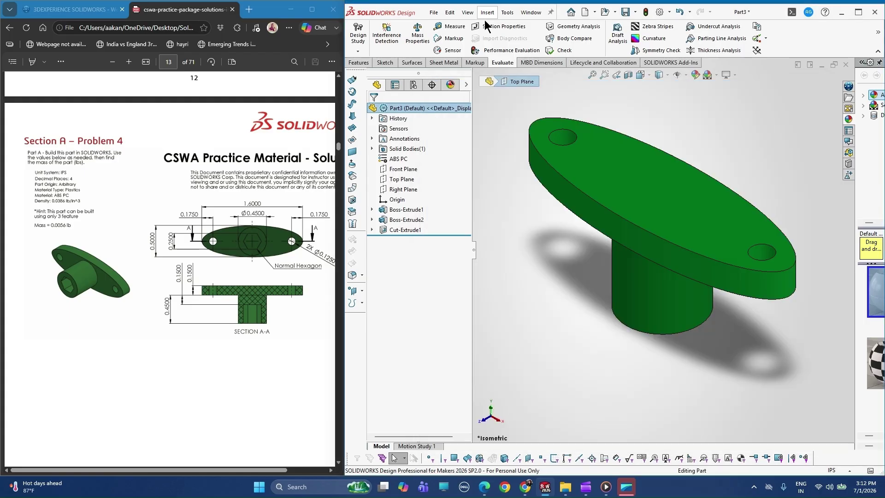
left_click(418, 33)
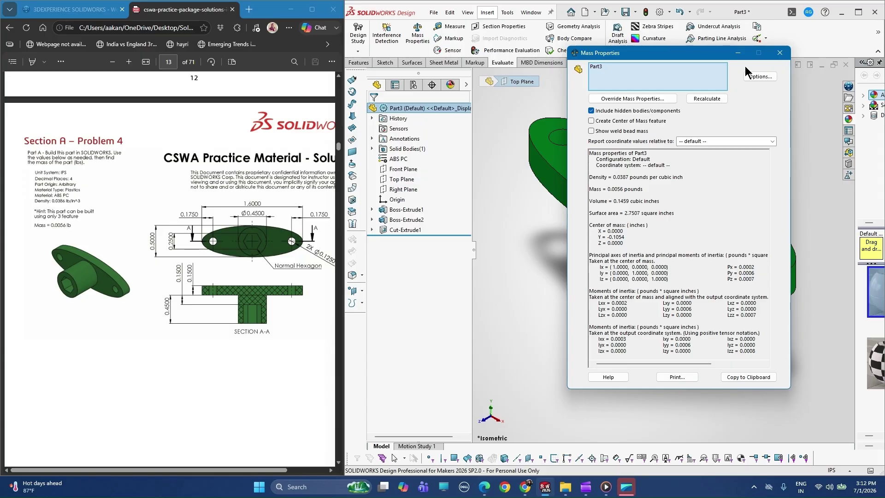
left_click(780, 53)
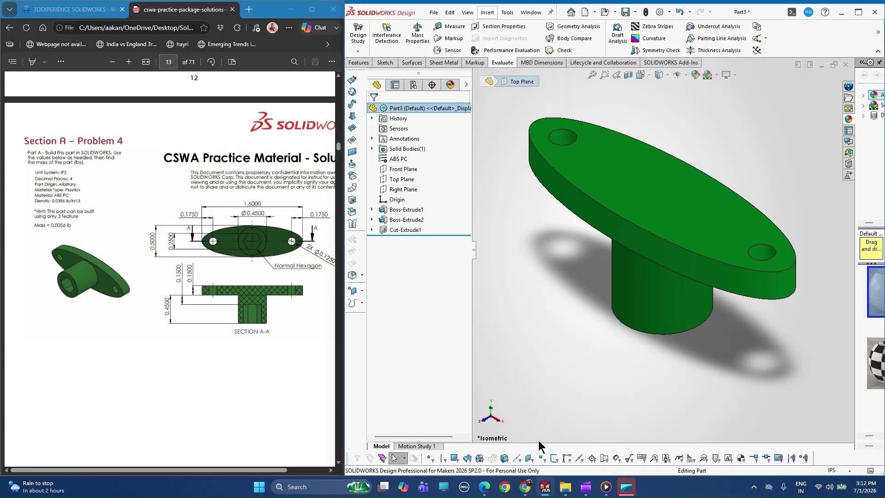